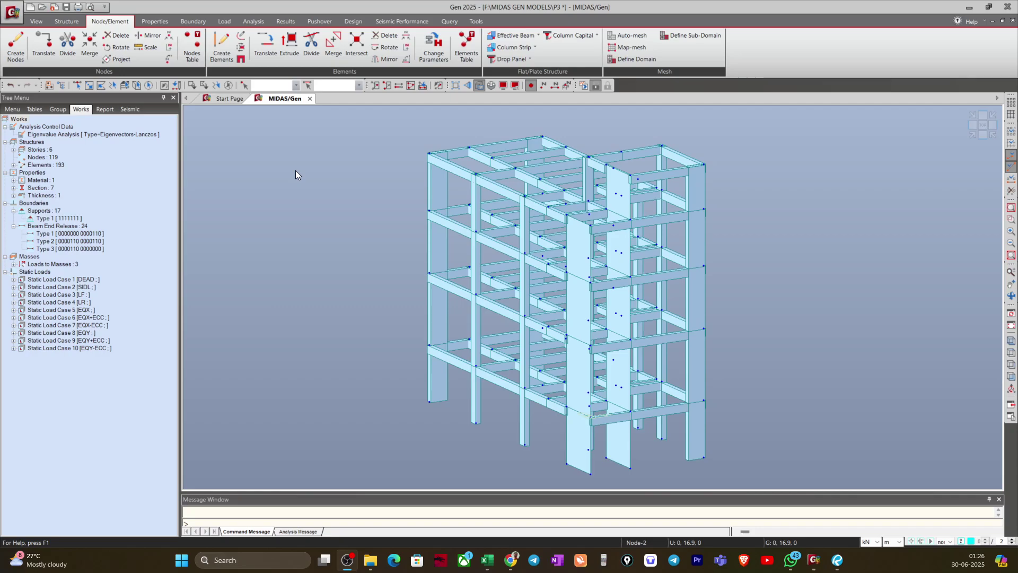
# Run the analysis of the building model so that its modal results can be viewed
pyautogui.click(254, 21)
pyautogui.click(284, 24)
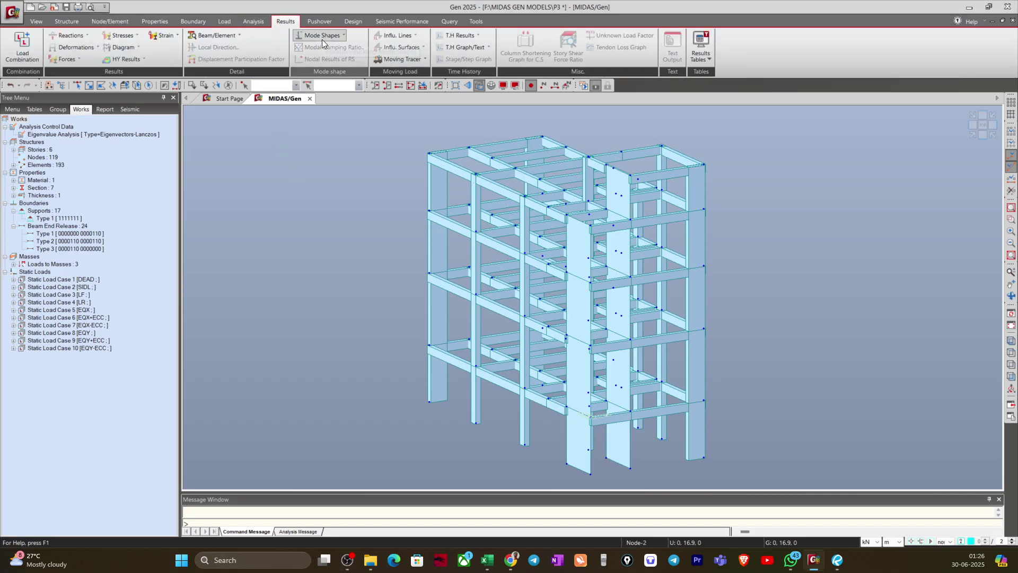
pyautogui.click(708, 58)
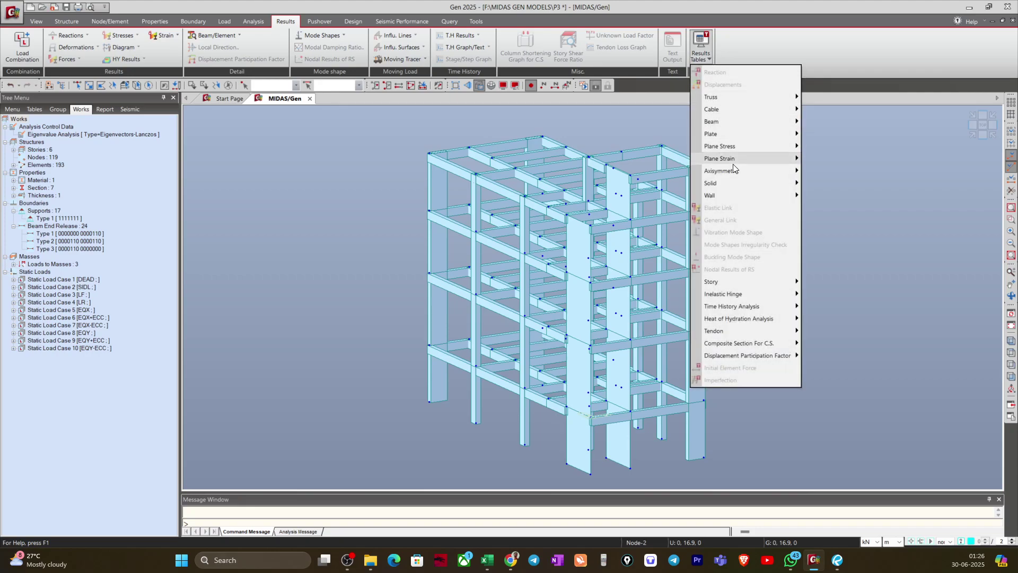
pyautogui.click(583, 86)
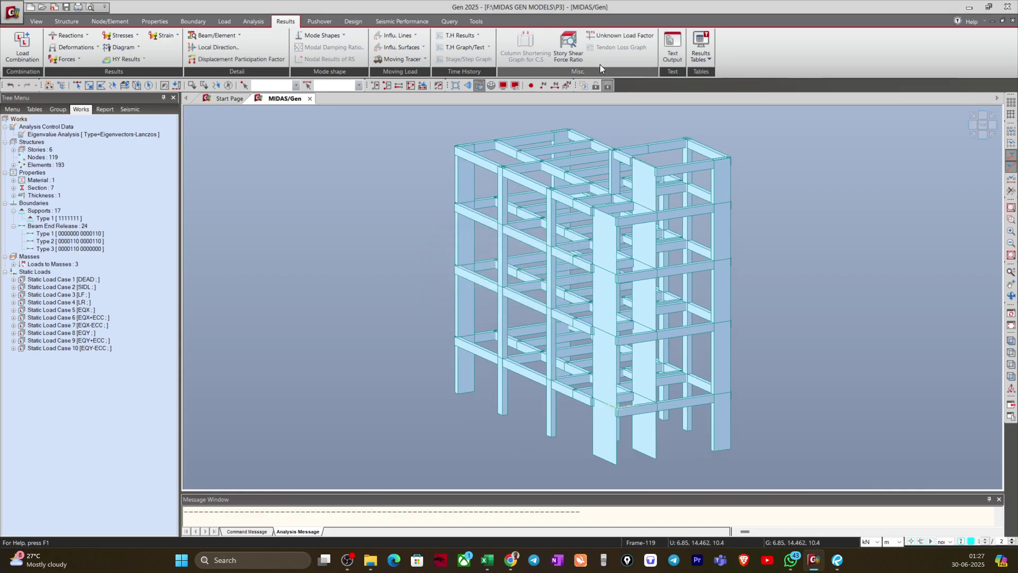
# Review the modal periods and participation masses in the Vibration Mode Shape results table, and close it
pyautogui.click(705, 57)
pyautogui.click(725, 234)
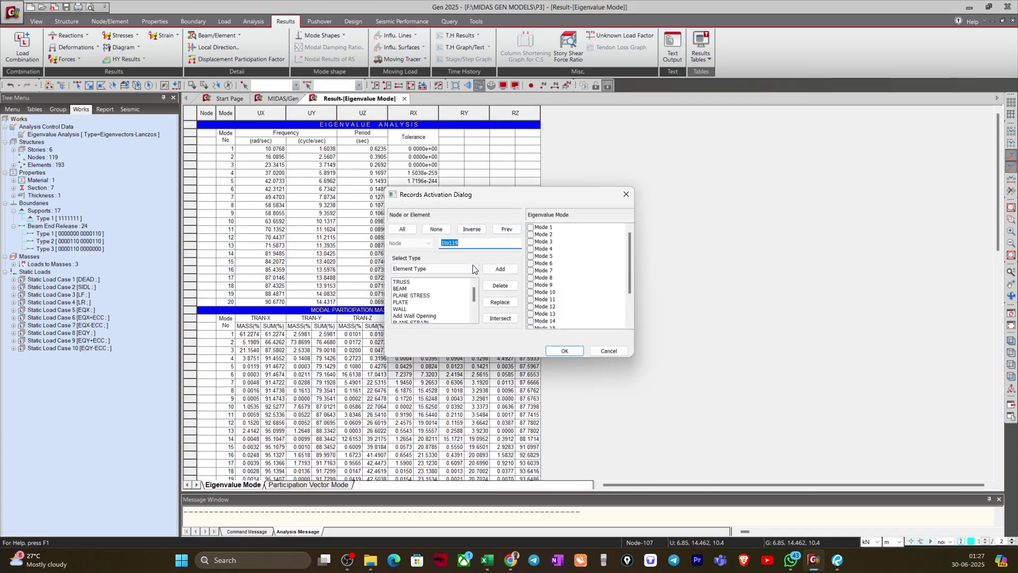
pyautogui.click(564, 351)
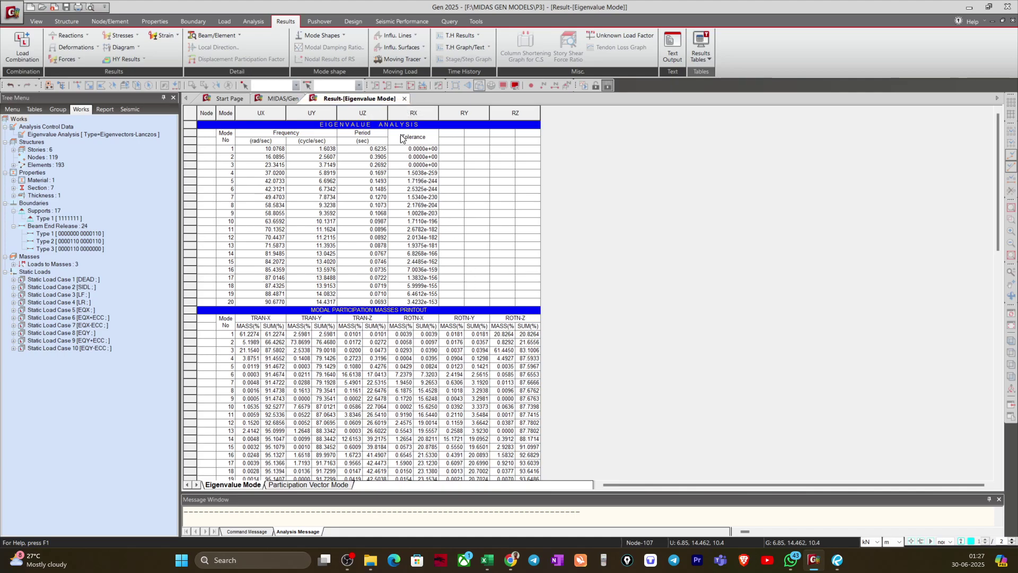
pyautogui.click(404, 99)
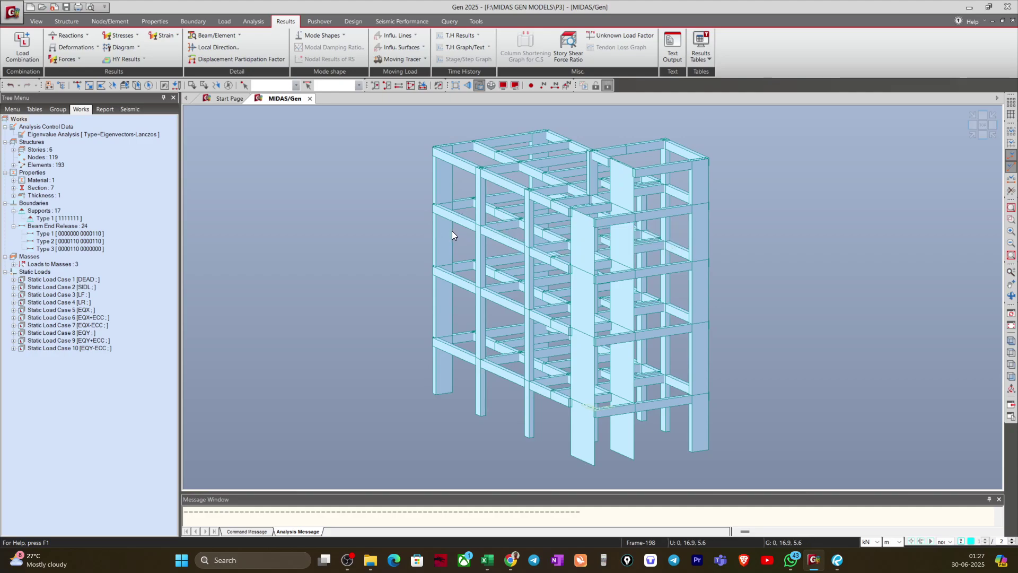
# Turn on the display of support symbols in the model view
pyautogui.moveTo(451, 231)
pyautogui.click(504, 88)
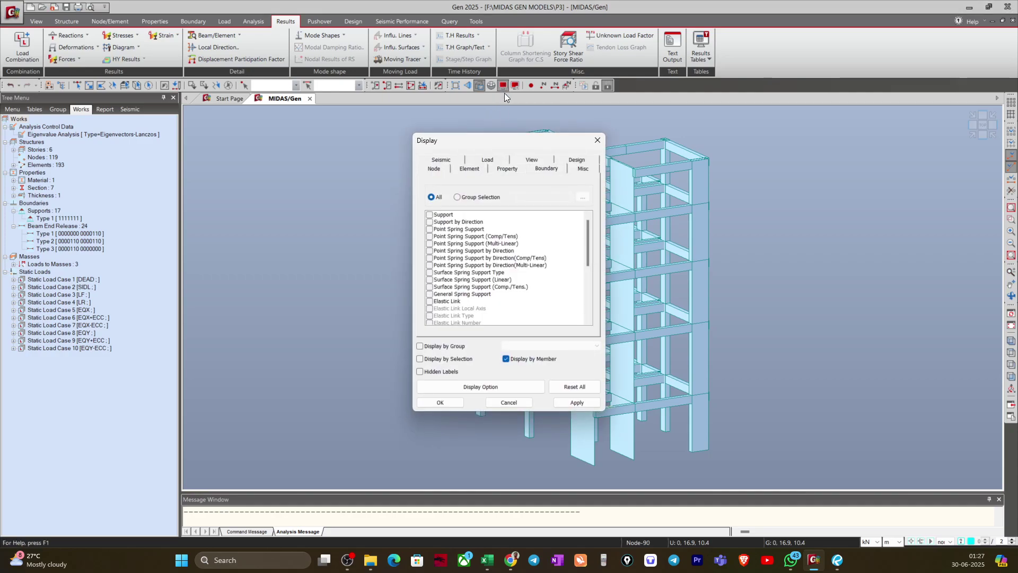
pyautogui.click(429, 214)
pyautogui.click(443, 402)
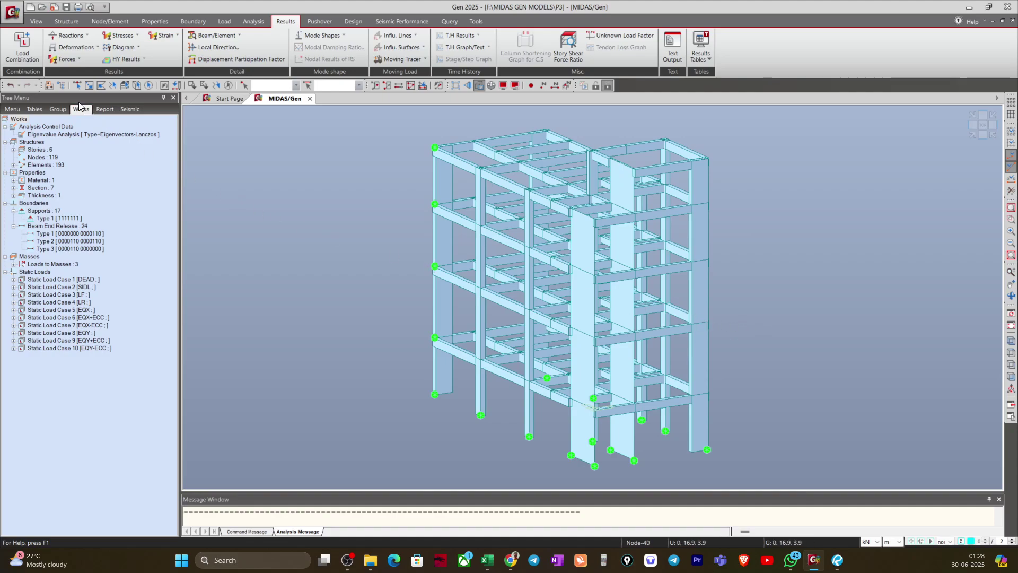
# Unlock the model for editing and delete the supports at the four floor-level nodes above the base of the corner column
pyautogui.click(76, 84)
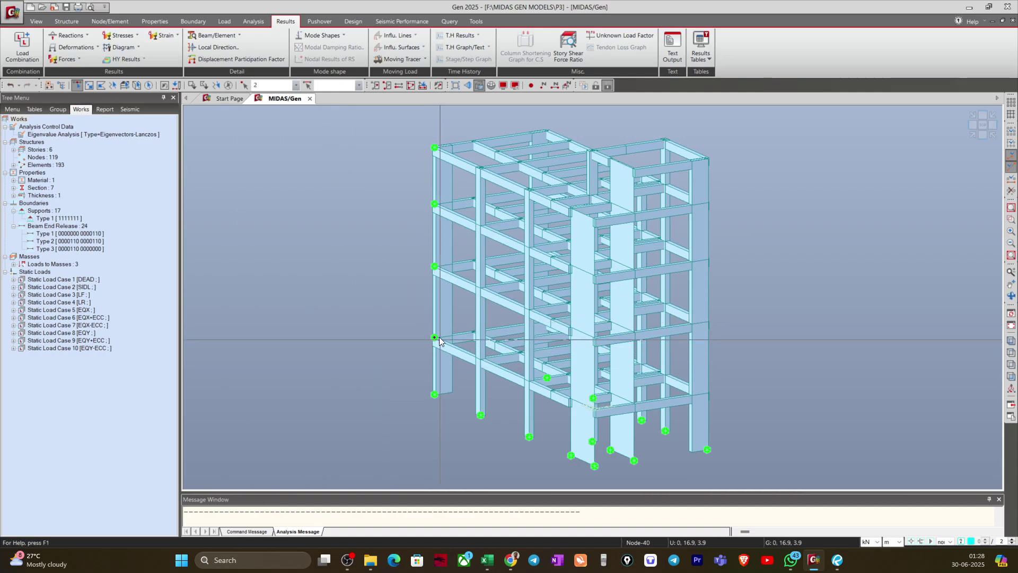
pyautogui.click(434, 266)
pyautogui.click(434, 204)
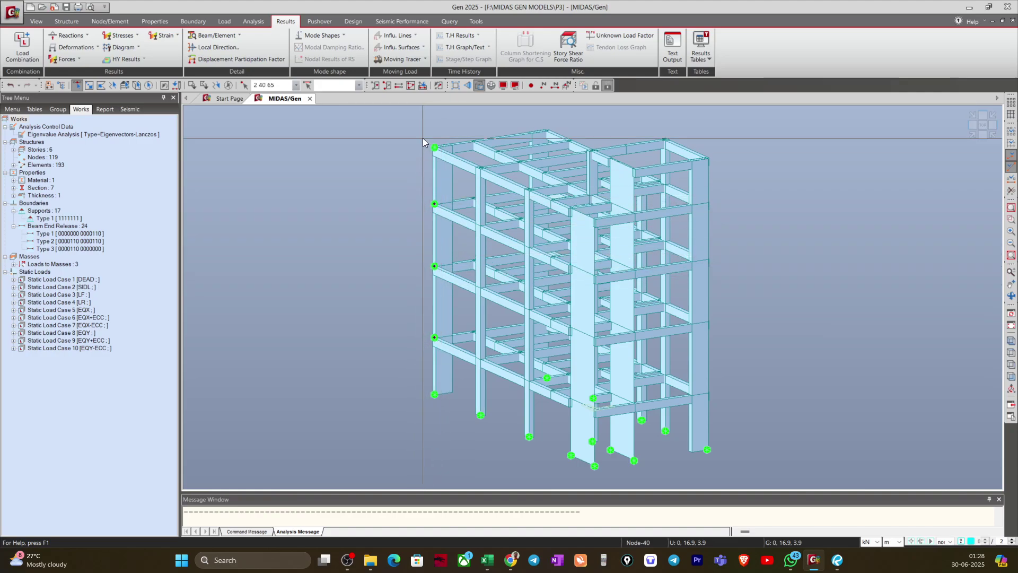
pyautogui.click(423, 139)
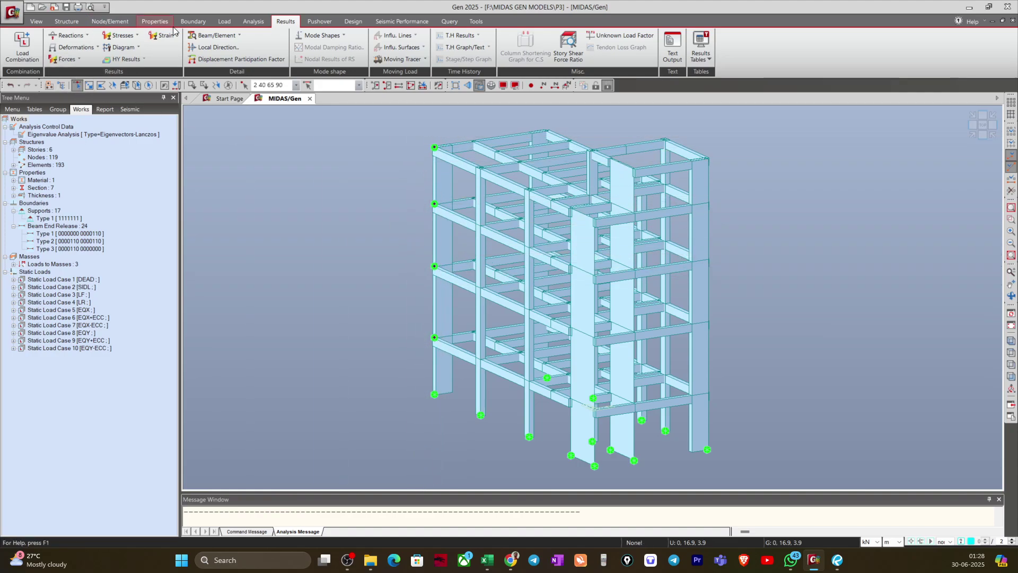
pyautogui.click(192, 21)
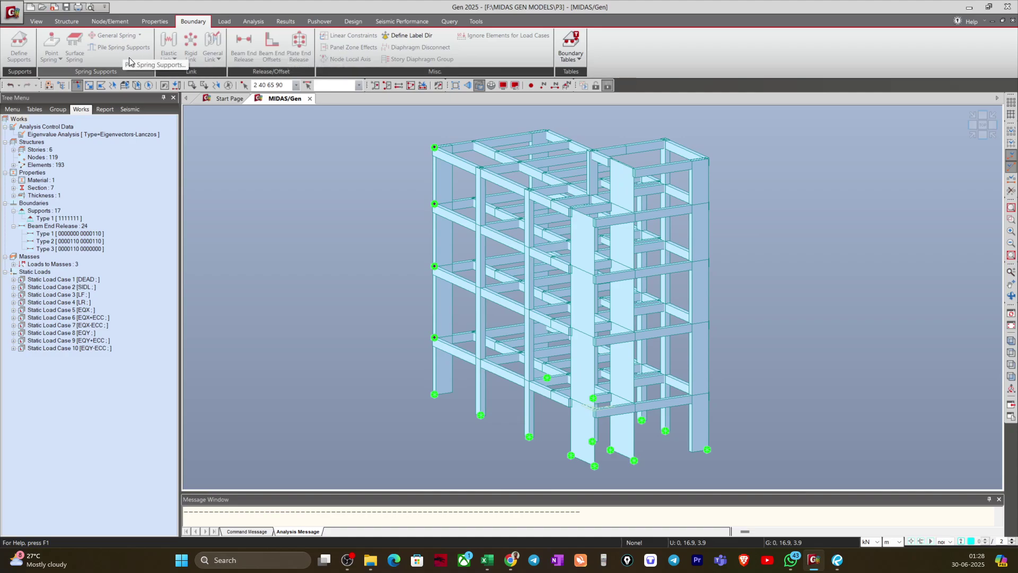
pyautogui.click(596, 86)
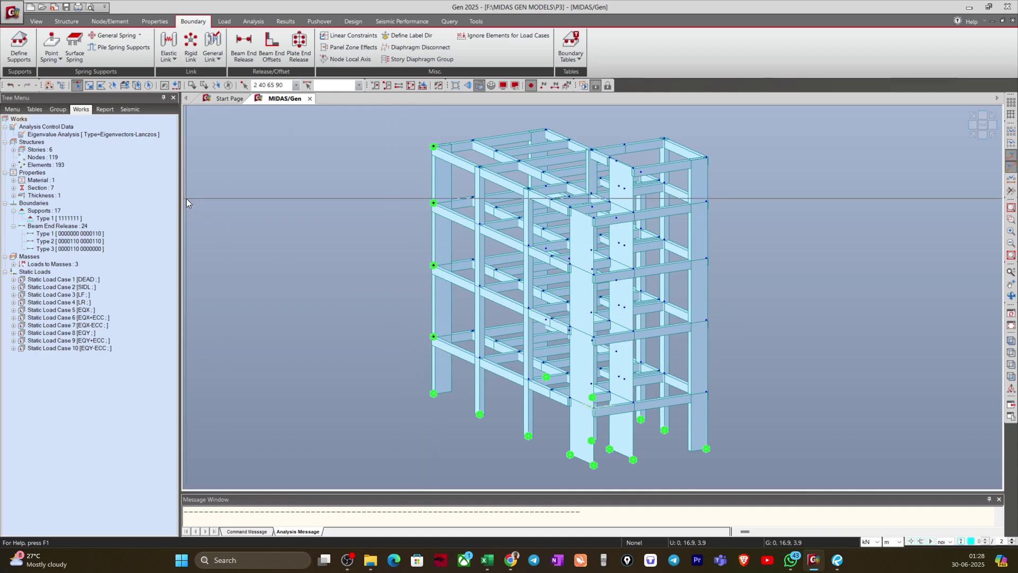
pyautogui.click(19, 46)
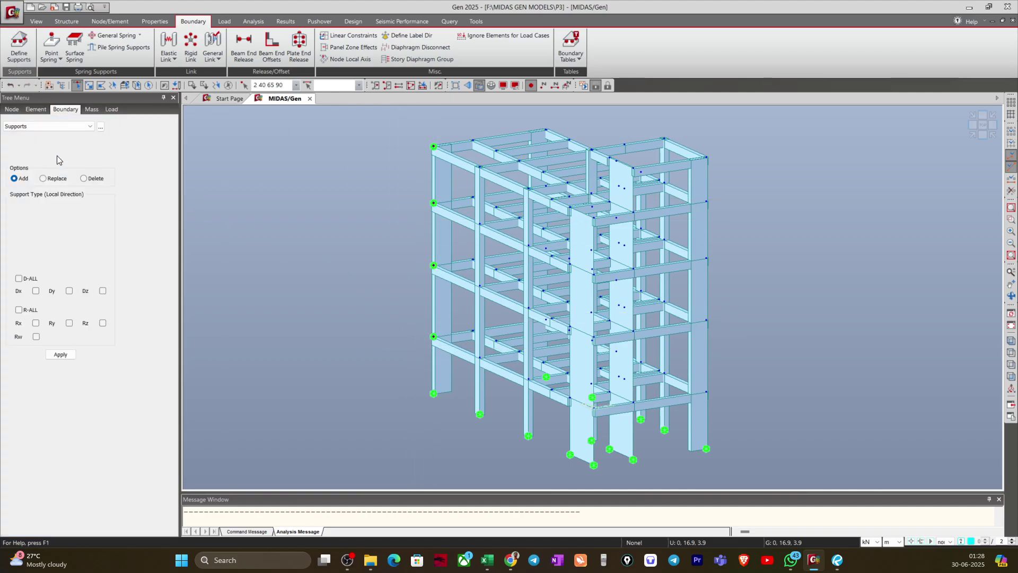
pyautogui.click(84, 180)
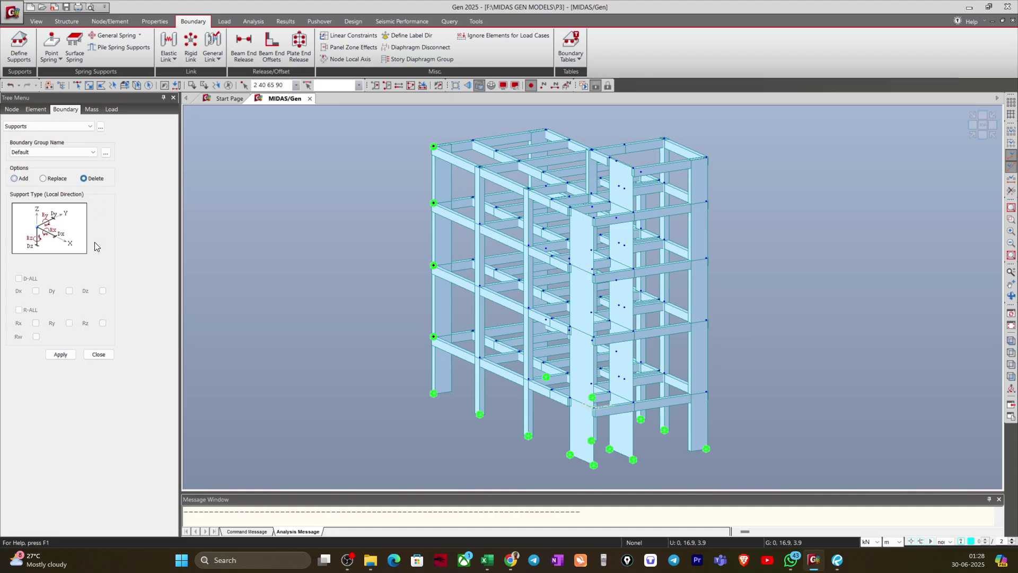
pyautogui.click(61, 354)
pyautogui.click(509, 305)
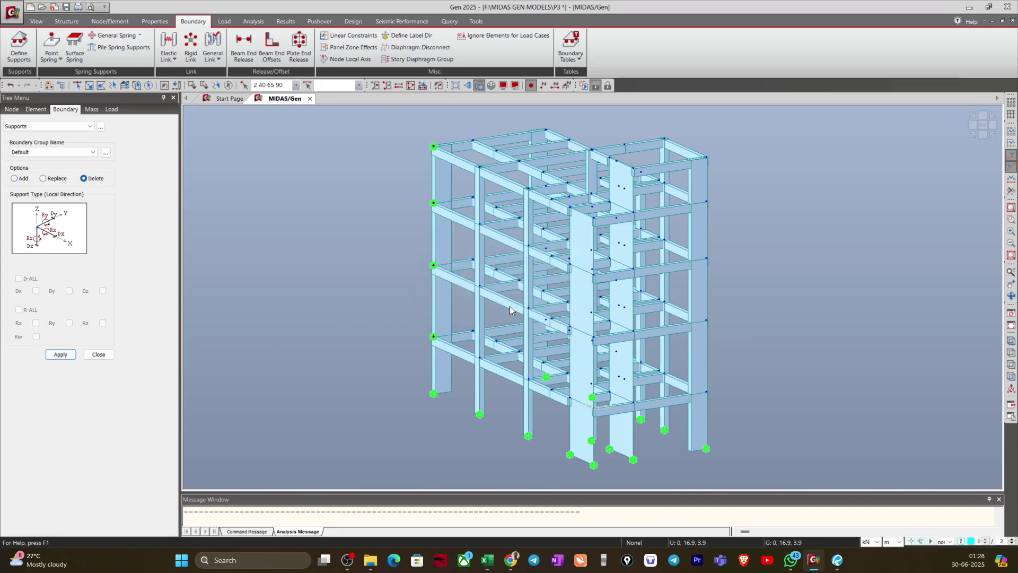
pyautogui.click(101, 354)
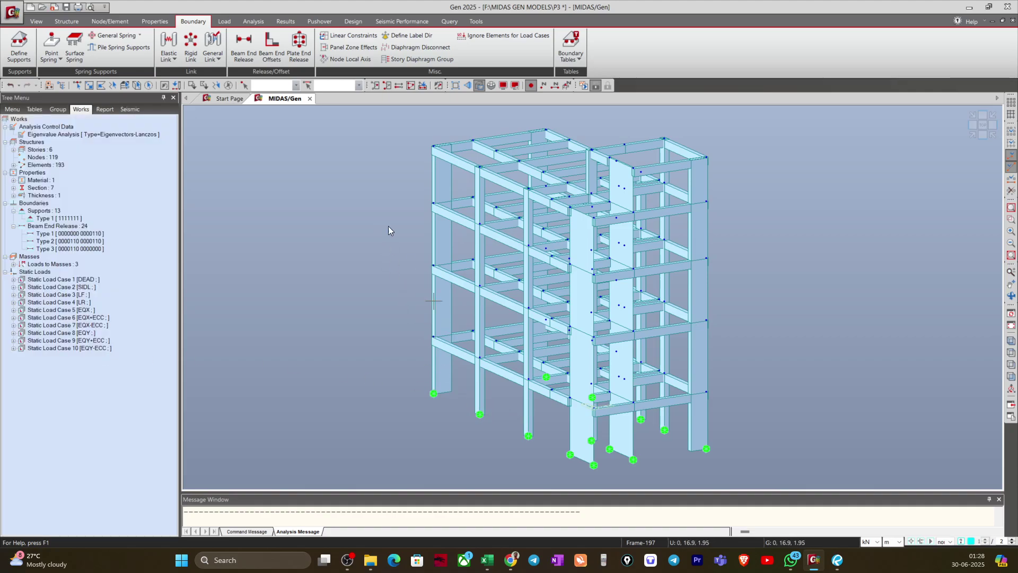
# Rerun the analysis and animate vibration Mode 1 with the Md-XYZ component
pyautogui.click(584, 86)
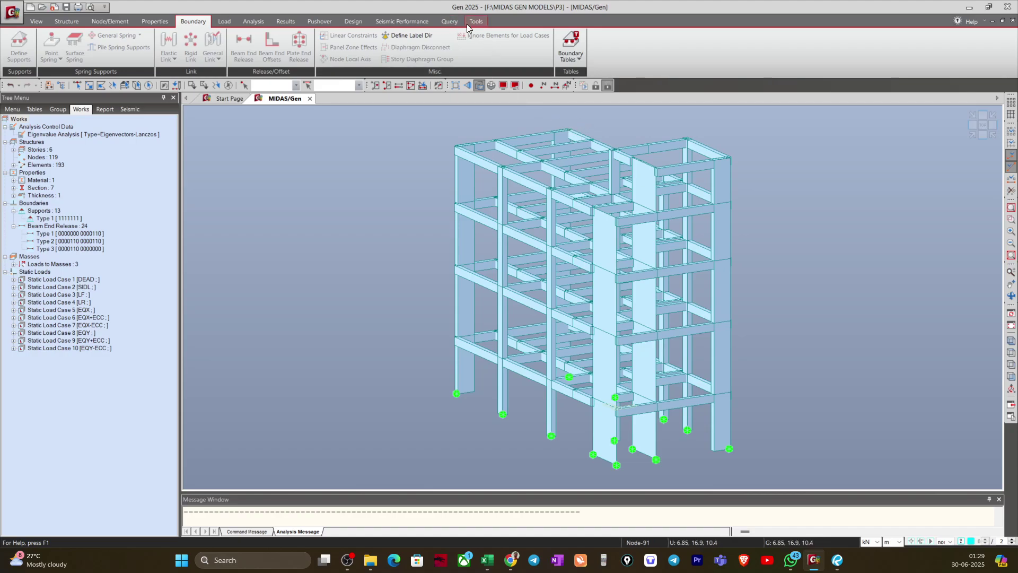
pyautogui.click(287, 22)
pyautogui.click(322, 35)
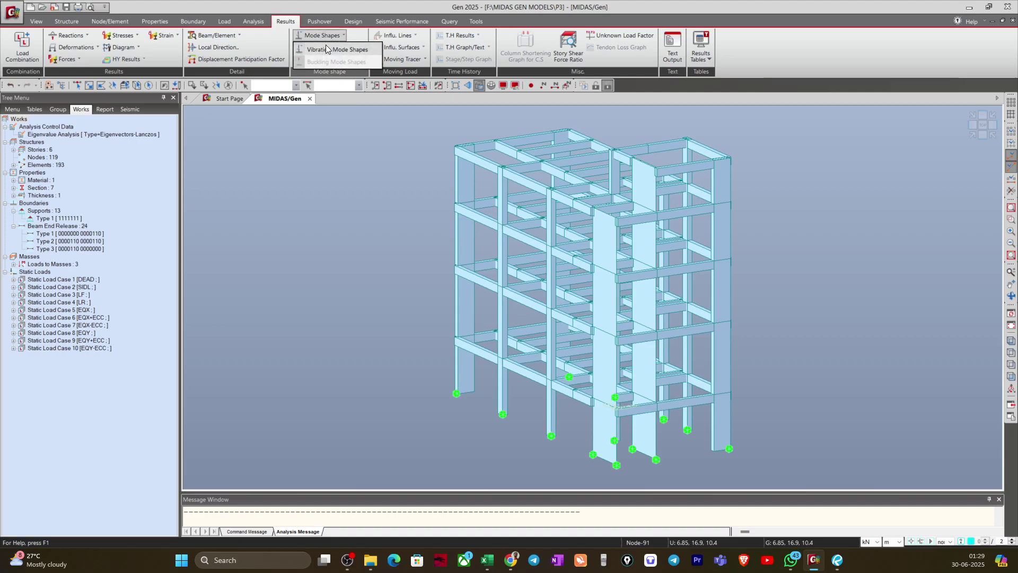
pyautogui.click(318, 53)
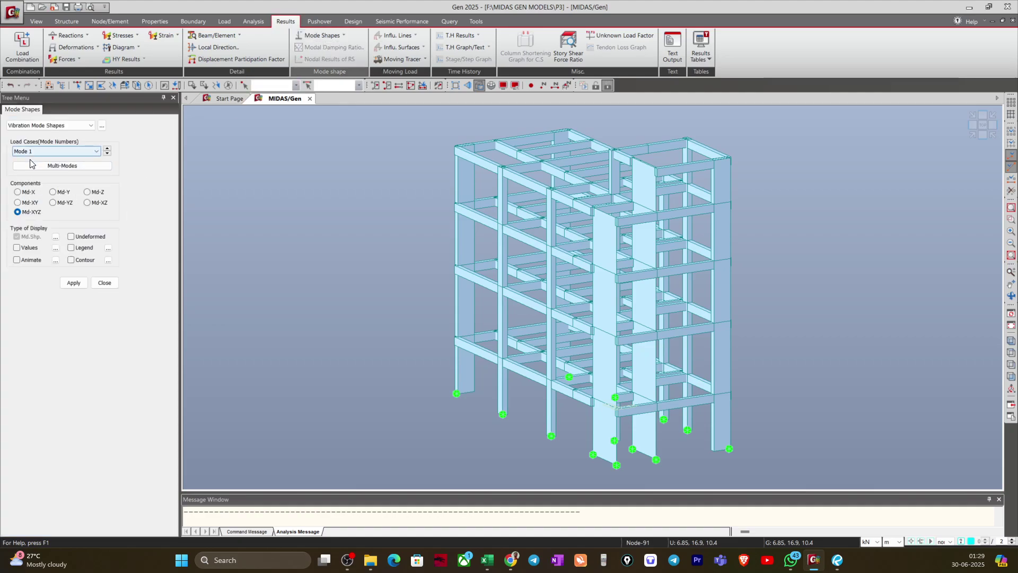
pyautogui.click(16, 259)
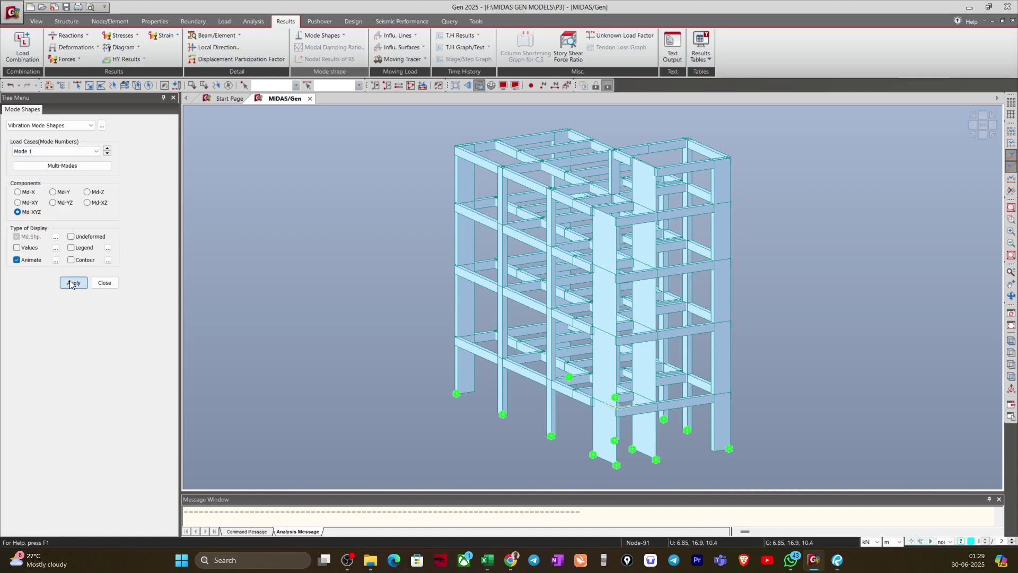
pyautogui.click(73, 283)
pyautogui.click(473, 483)
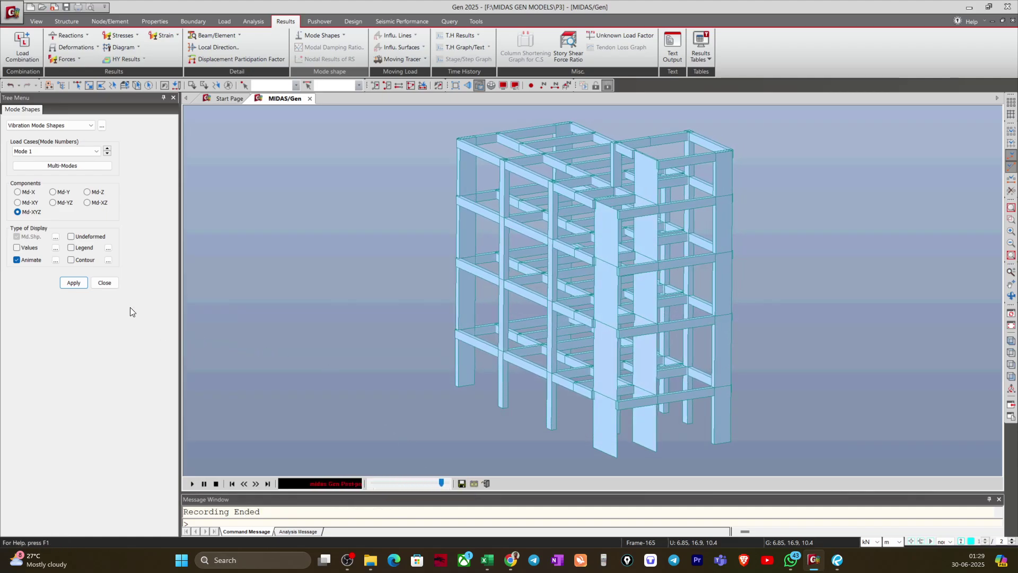
pyautogui.click(105, 283)
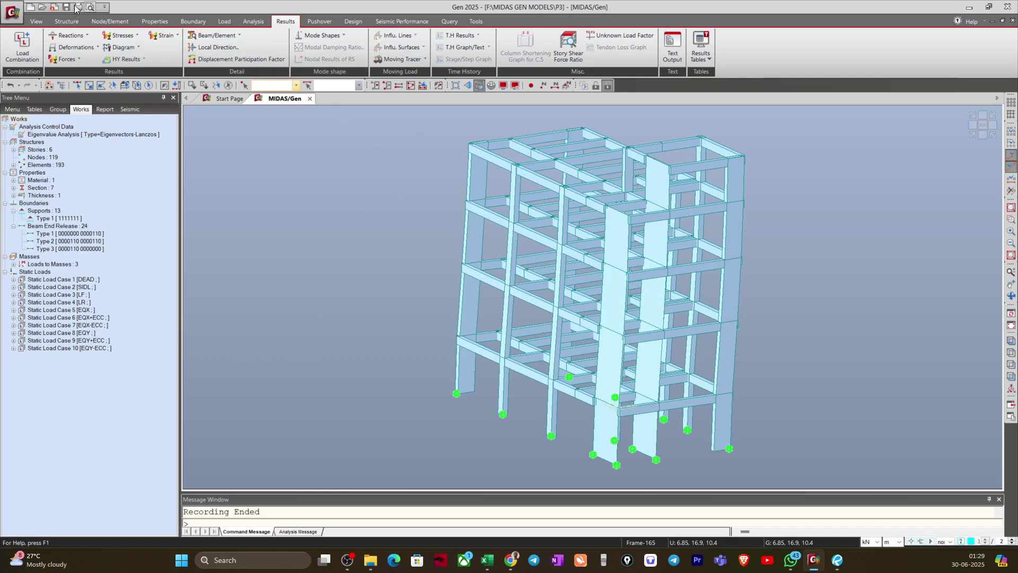
# Recheck the periods and modal participation masses of the corrected model in the Vibration Mode Shape table, and close it
pyautogui.click(699, 58)
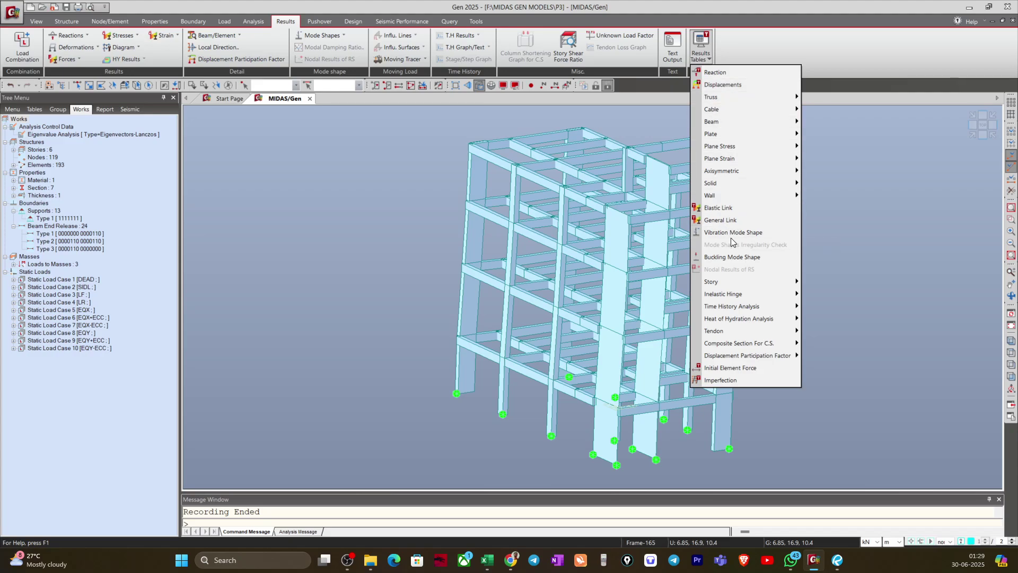
pyautogui.click(734, 233)
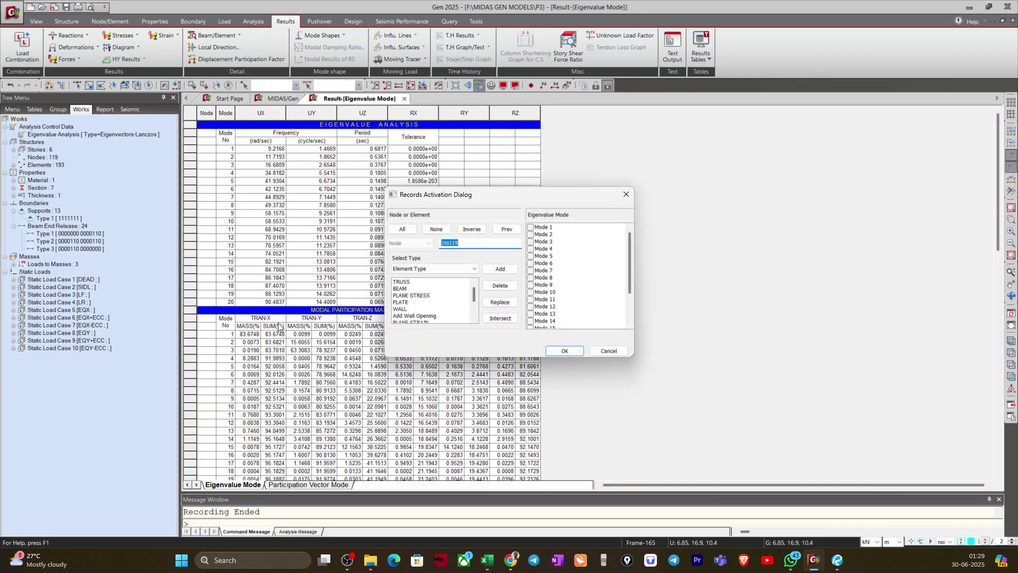
pyautogui.click(570, 350)
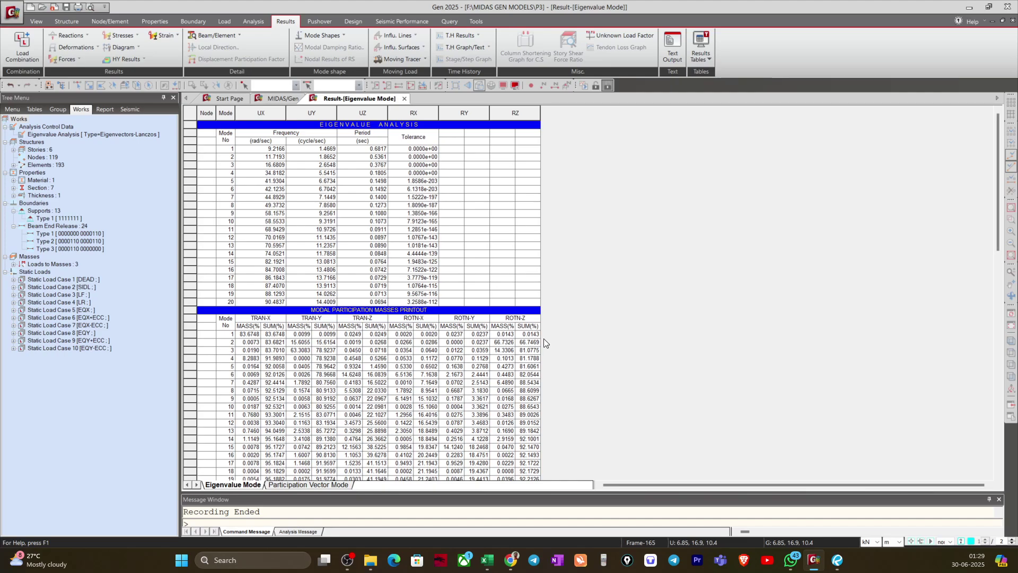
pyautogui.click(404, 99)
# Animate vibration Mode 2 with the Md-XYZ component and return the model to its initial view
pyautogui.click(323, 35)
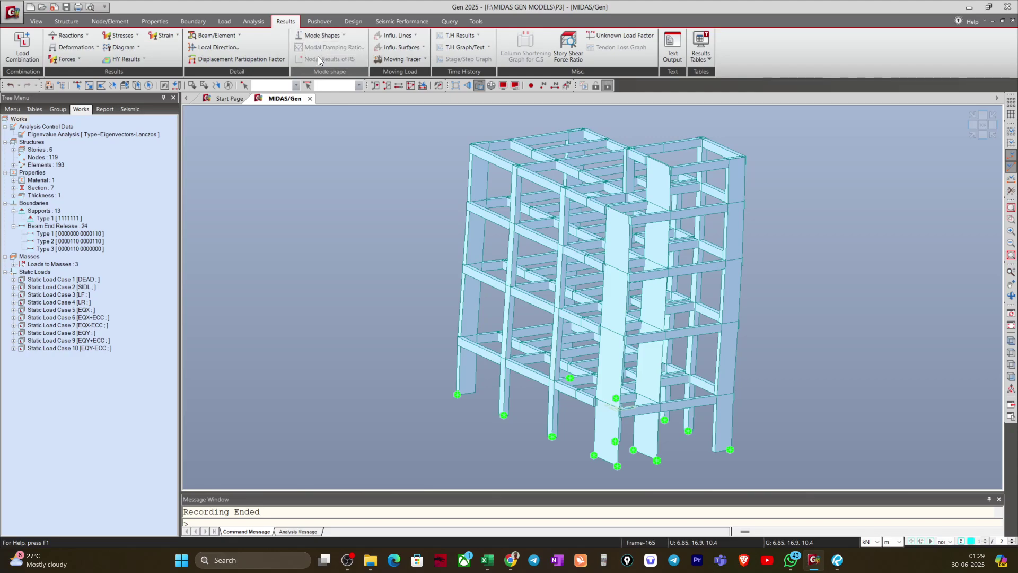
pyautogui.click(317, 56)
pyautogui.click(41, 152)
pyautogui.click(27, 166)
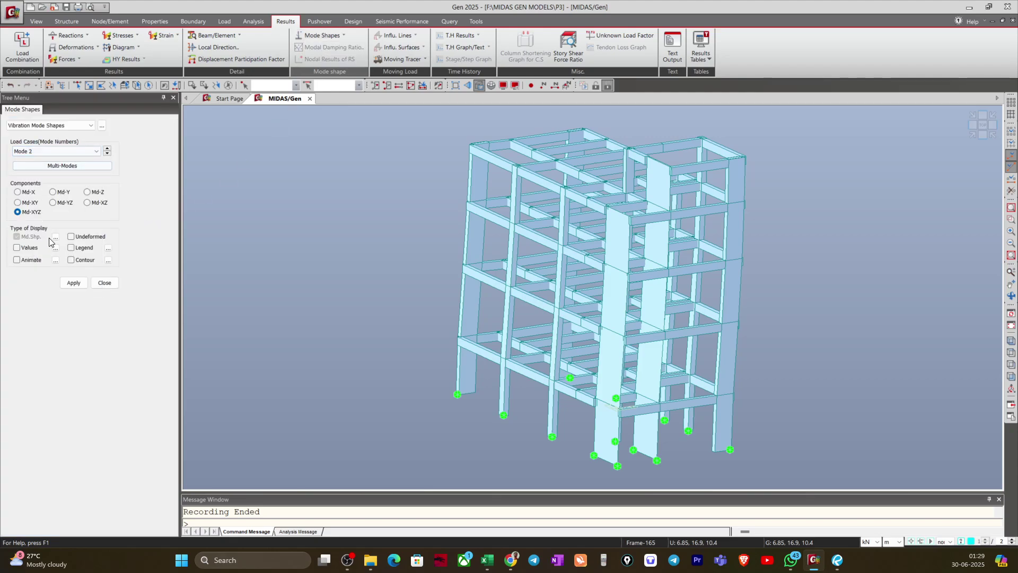
pyautogui.click(17, 260)
pyautogui.click(74, 282)
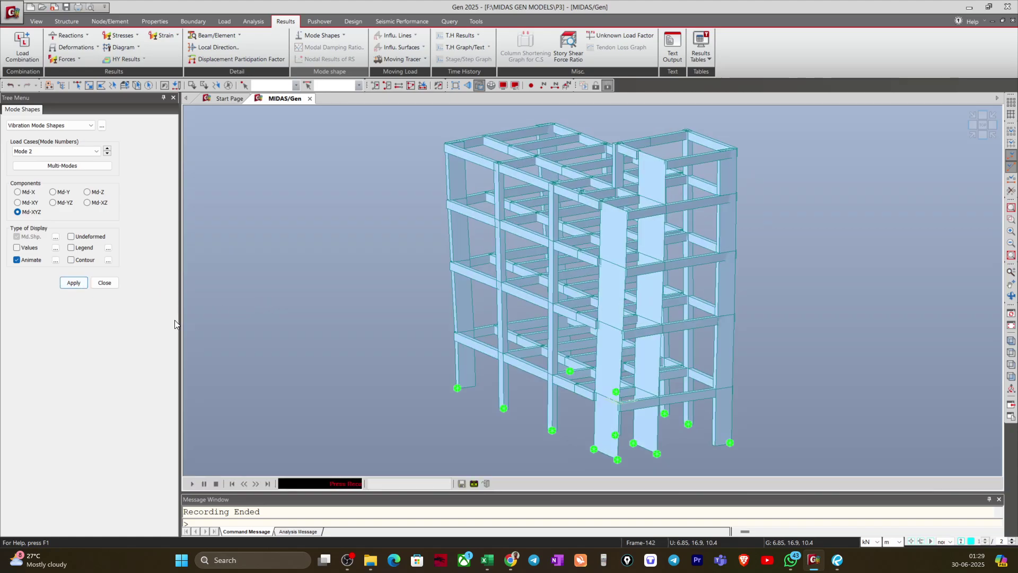
pyautogui.click(474, 483)
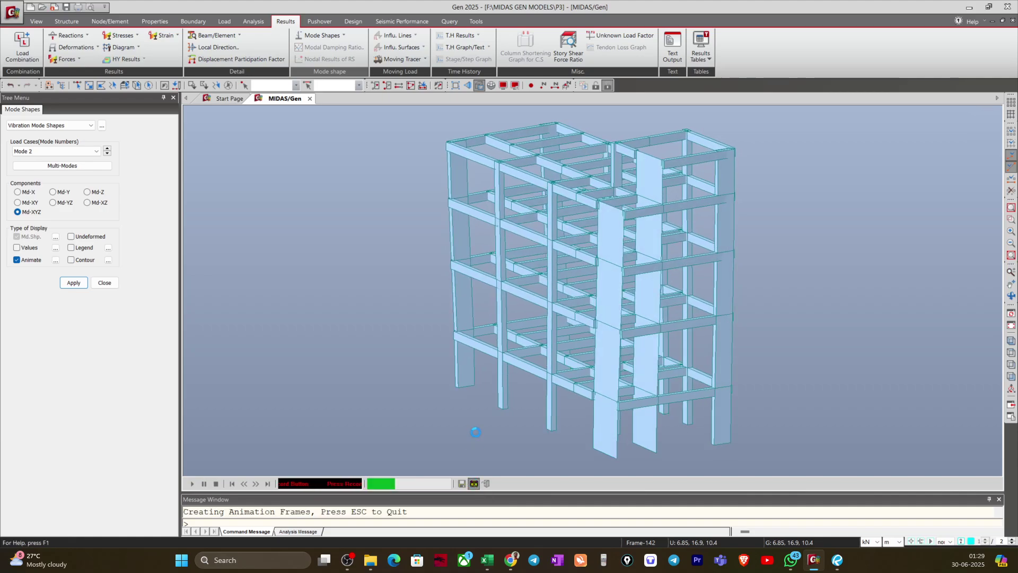
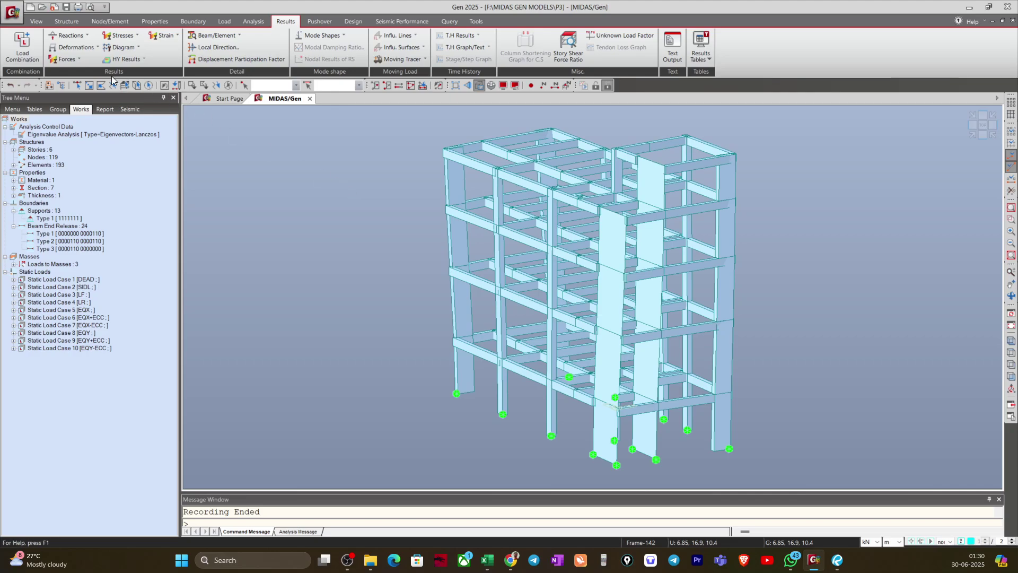
pyautogui.click(35, 22)
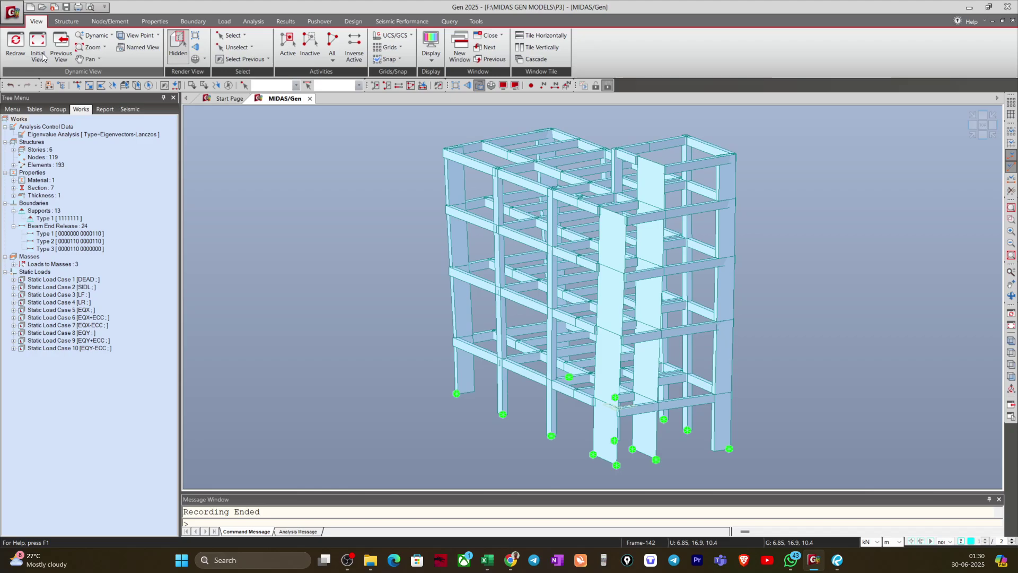
pyautogui.click(41, 55)
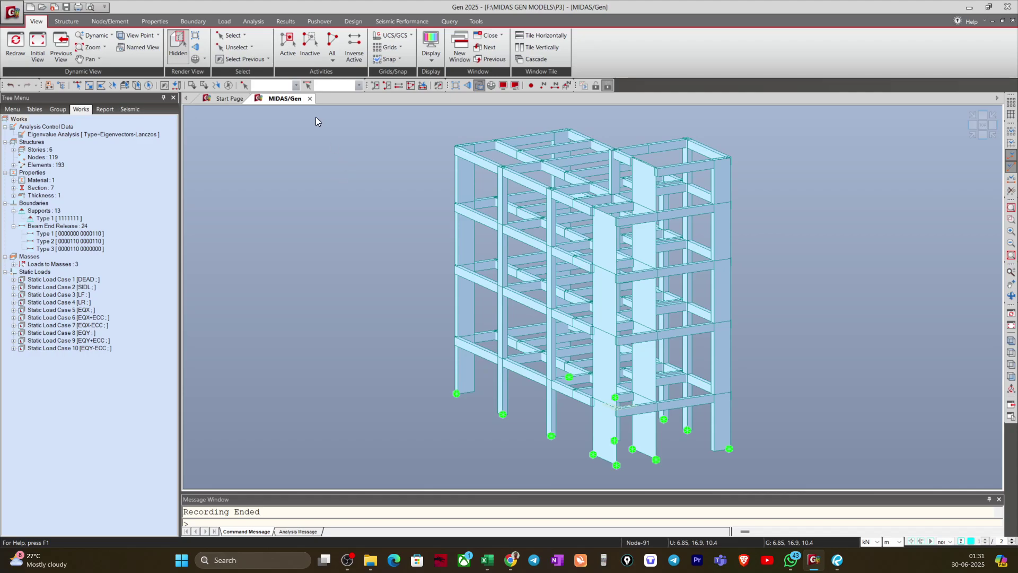
# Start adding a dynamic-load response spectrum function and open its design spectrum generator
pyautogui.click(224, 21)
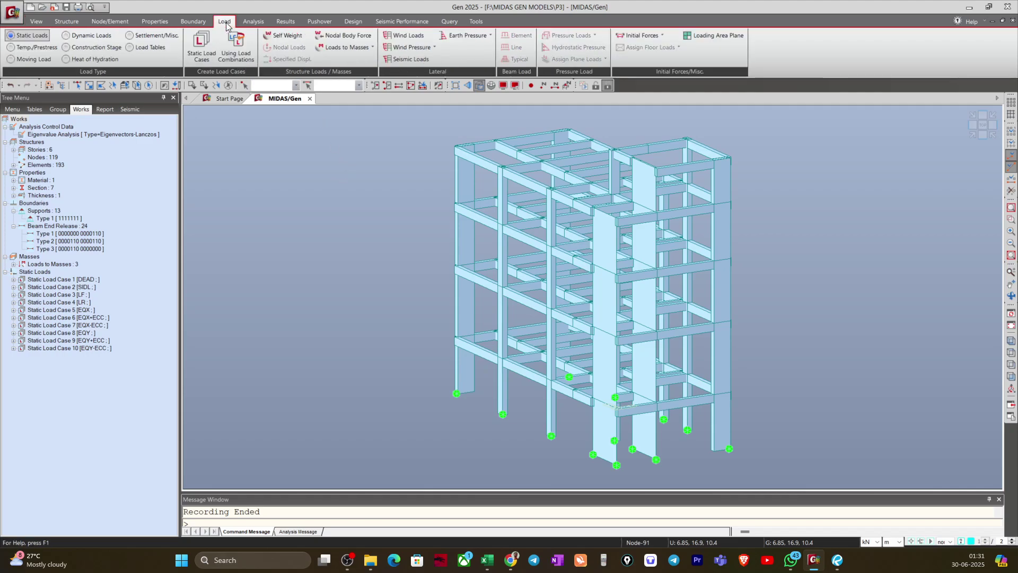
pyautogui.click(93, 39)
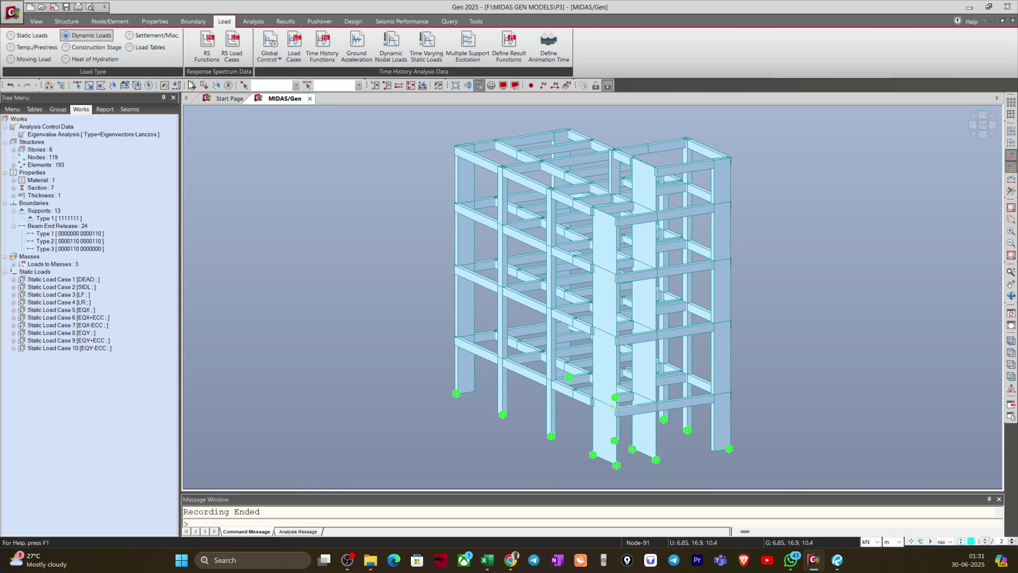
pyautogui.click(207, 48)
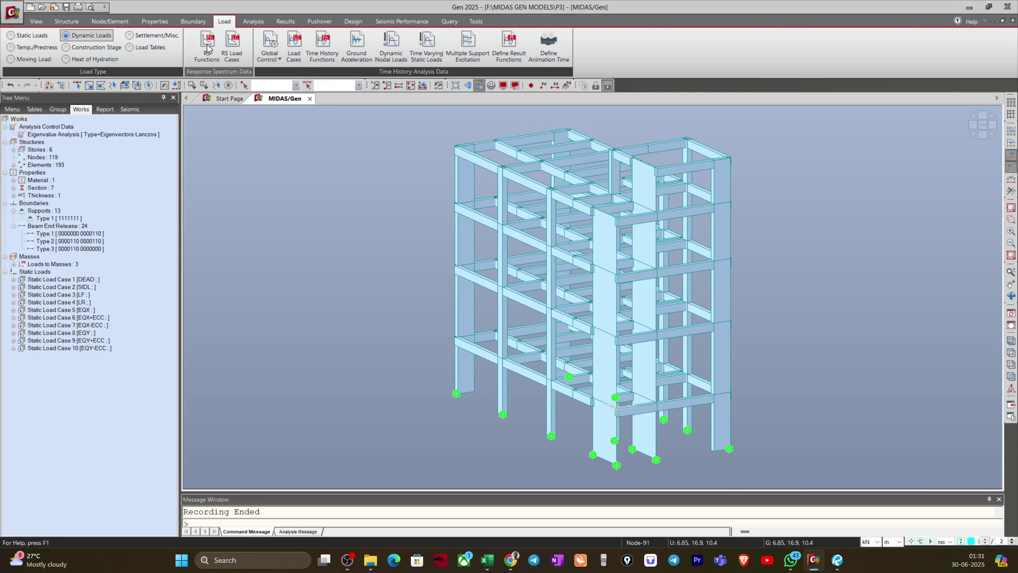
pyautogui.click(168, 45)
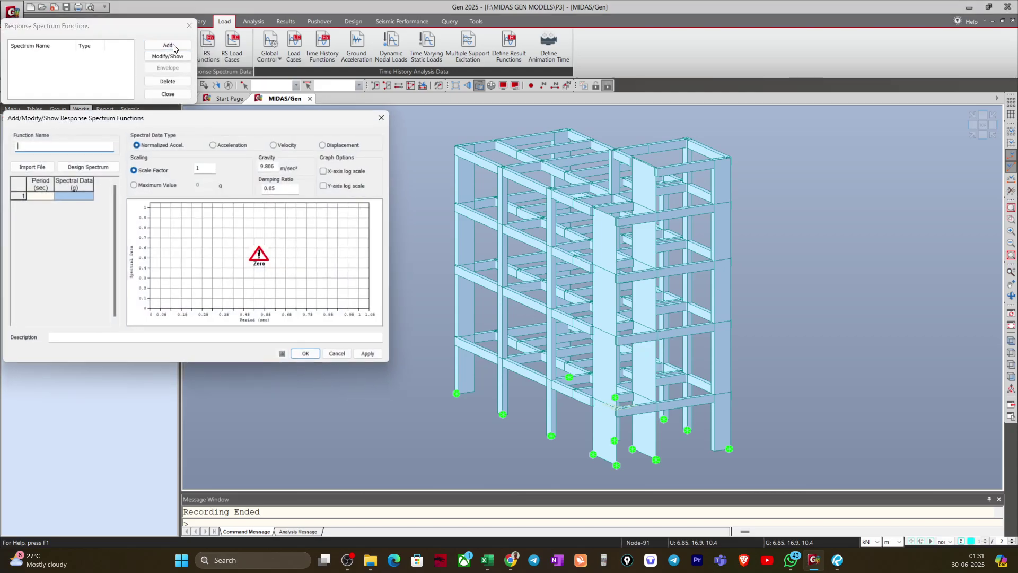
pyautogui.moveTo(169, 111); pyautogui.dragTo(228, 100)
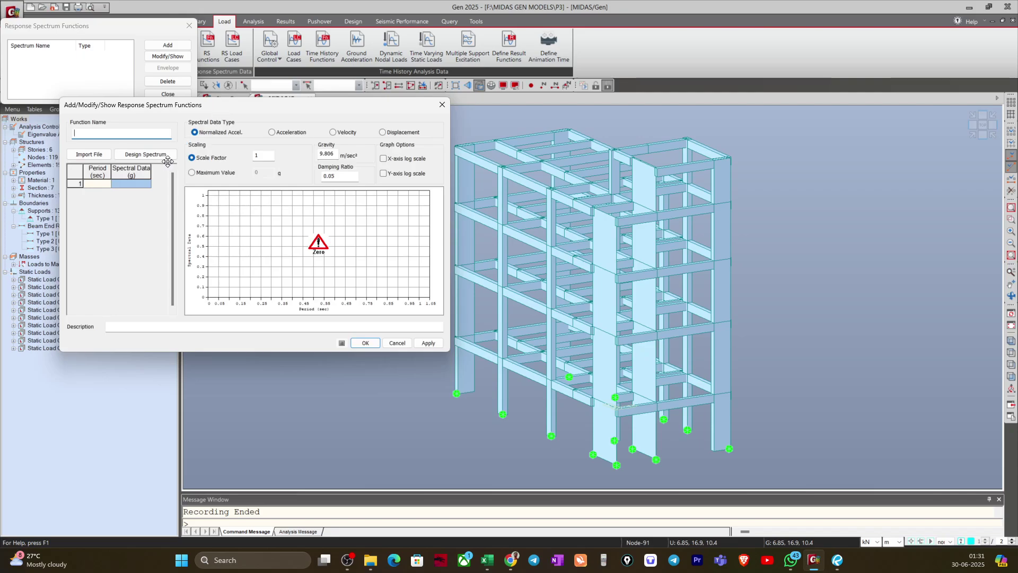
pyautogui.click(148, 156)
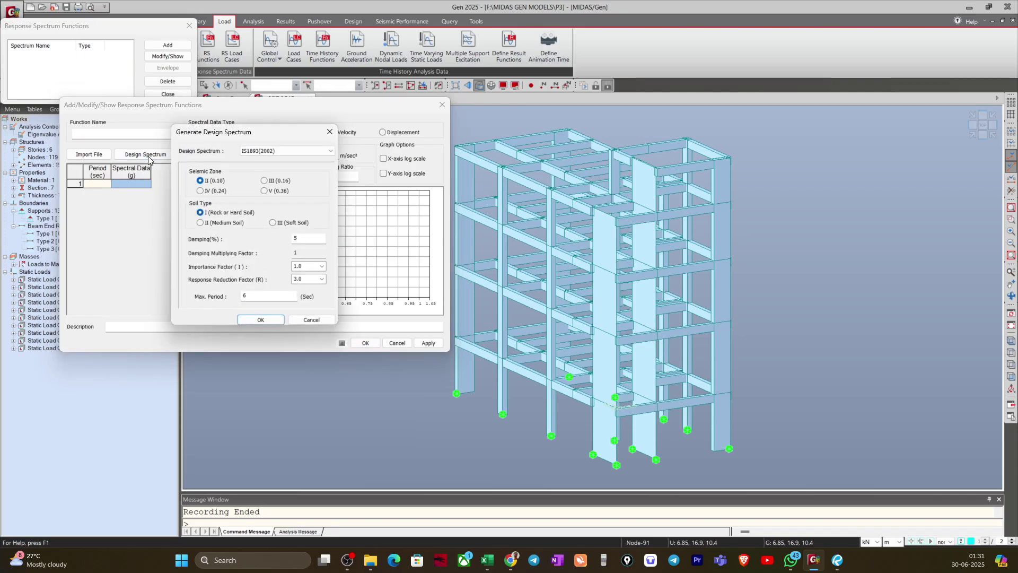
# Generate an IS1893(2016) design spectrum for seismic zone III (0.16), soil type II (Medium Soil) and response reduction factor 5.0
pyautogui.click(270, 152)
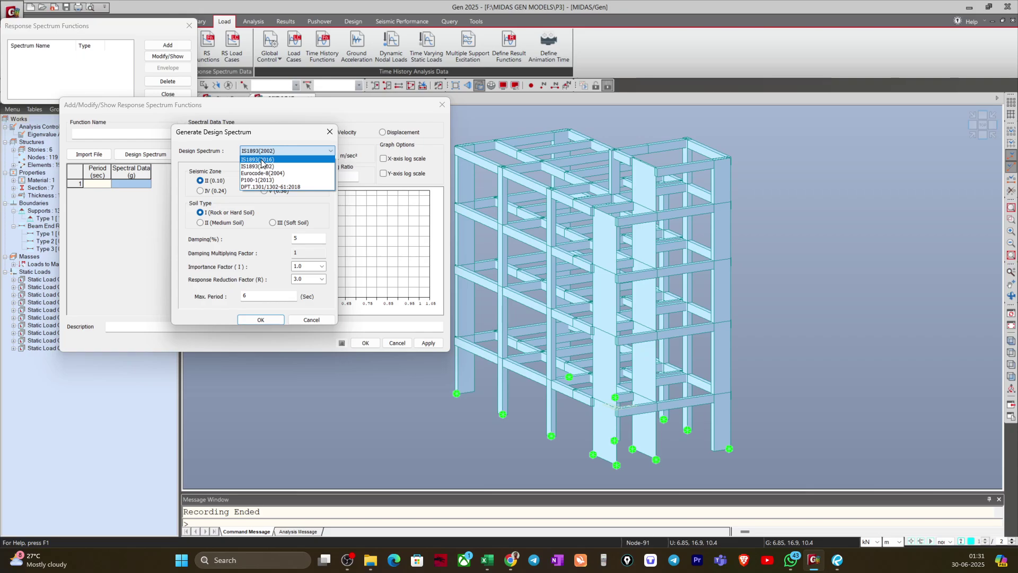
pyautogui.click(263, 160)
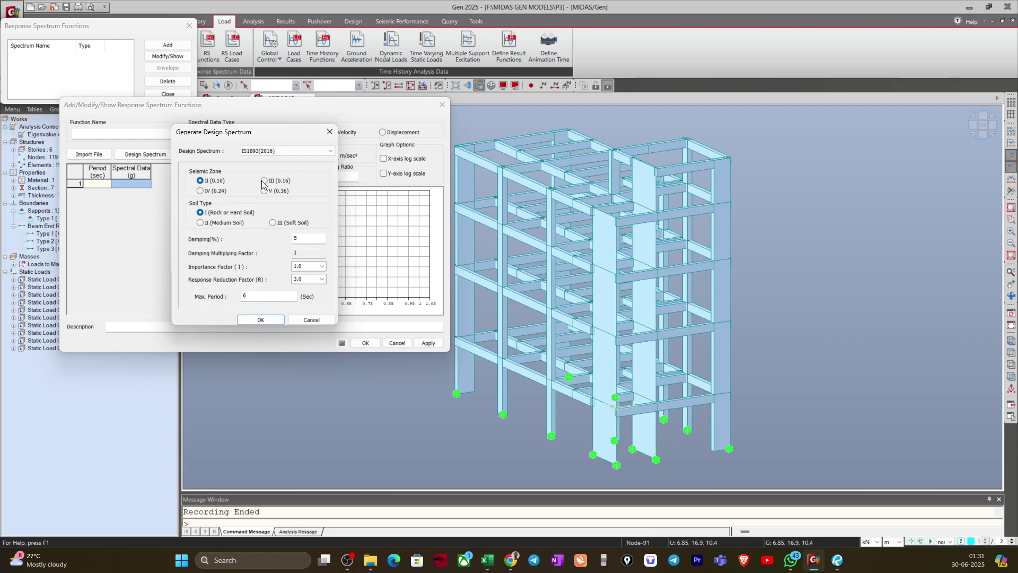
pyautogui.click(263, 180)
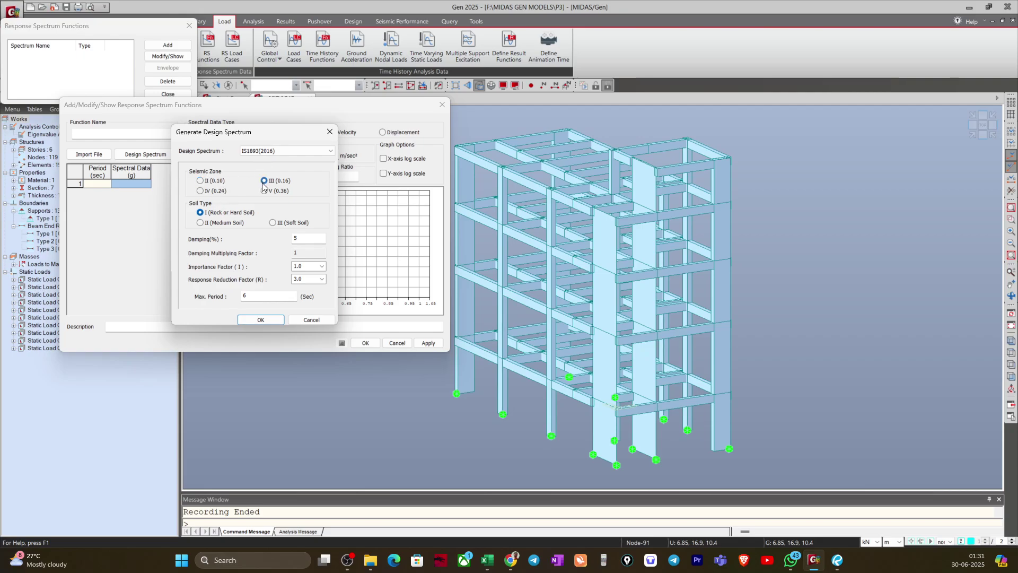
pyautogui.click(220, 223)
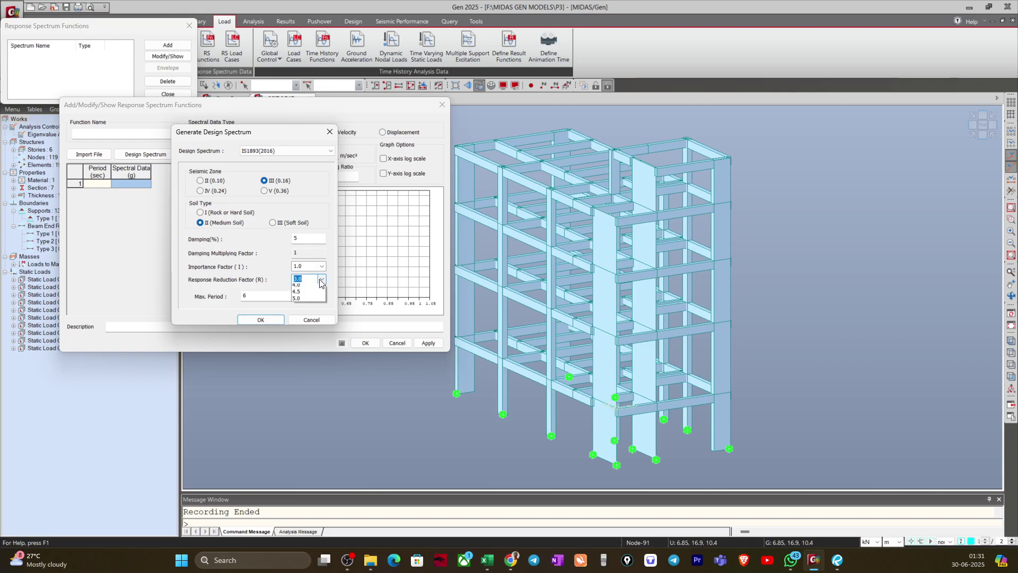
pyautogui.click(319, 279)
pyautogui.click(300, 325)
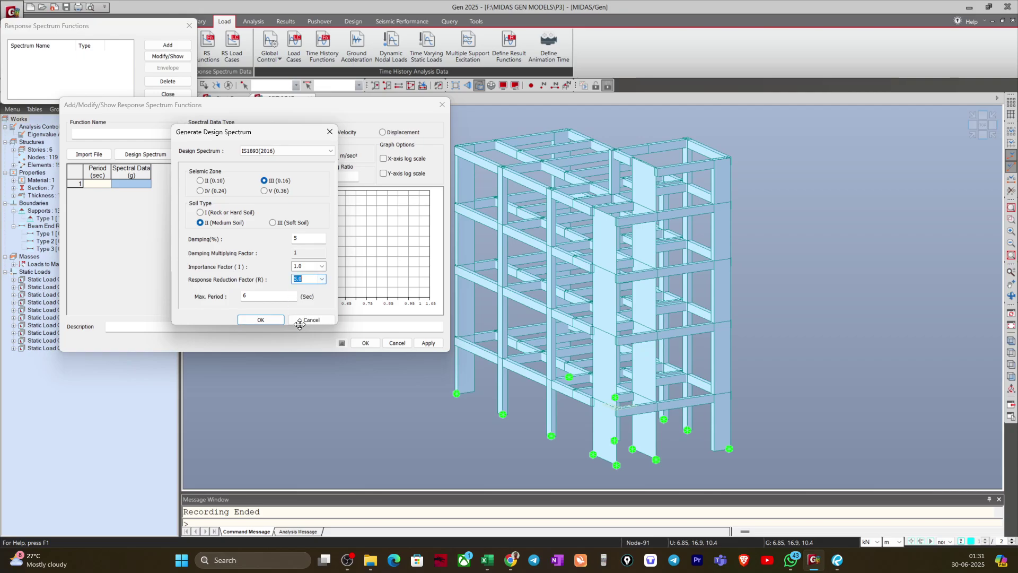
pyautogui.click(260, 320)
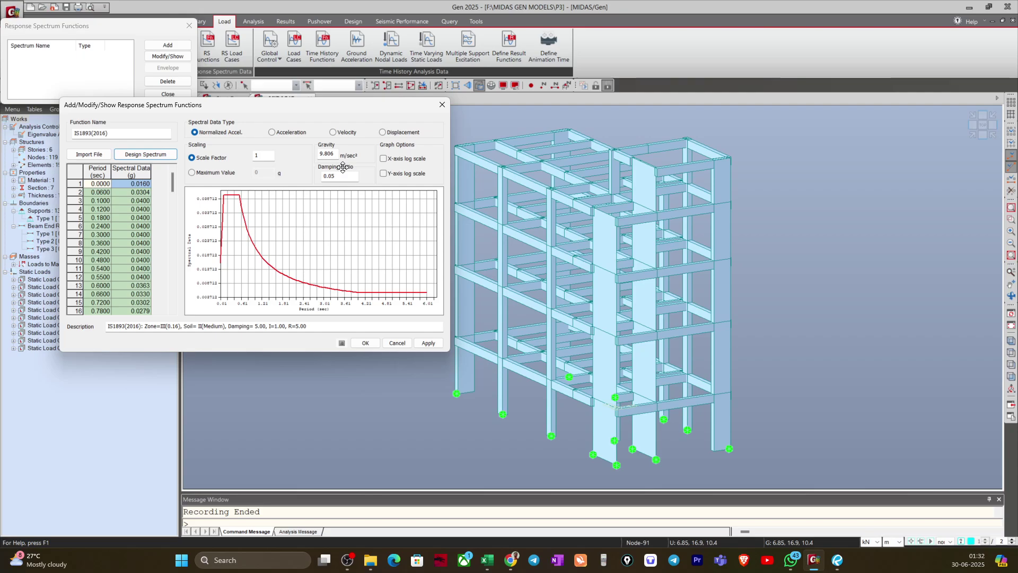
# Save the IS1893(2016) spectrum function, accept deleting the existing analysis results, and close the function list
pyautogui.moveTo(337, 154); pyautogui.dragTo(314, 155)
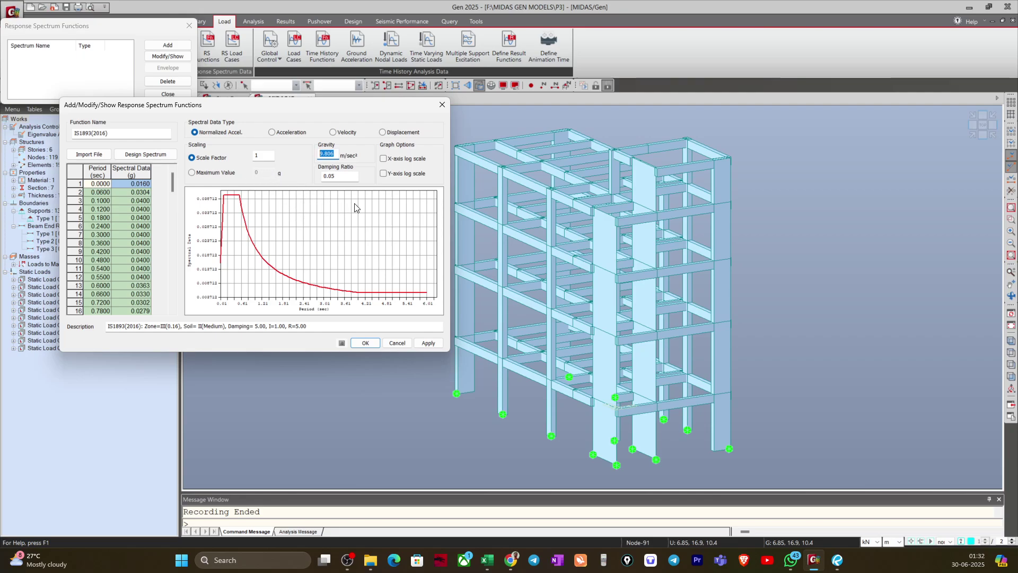
pyautogui.click(364, 344)
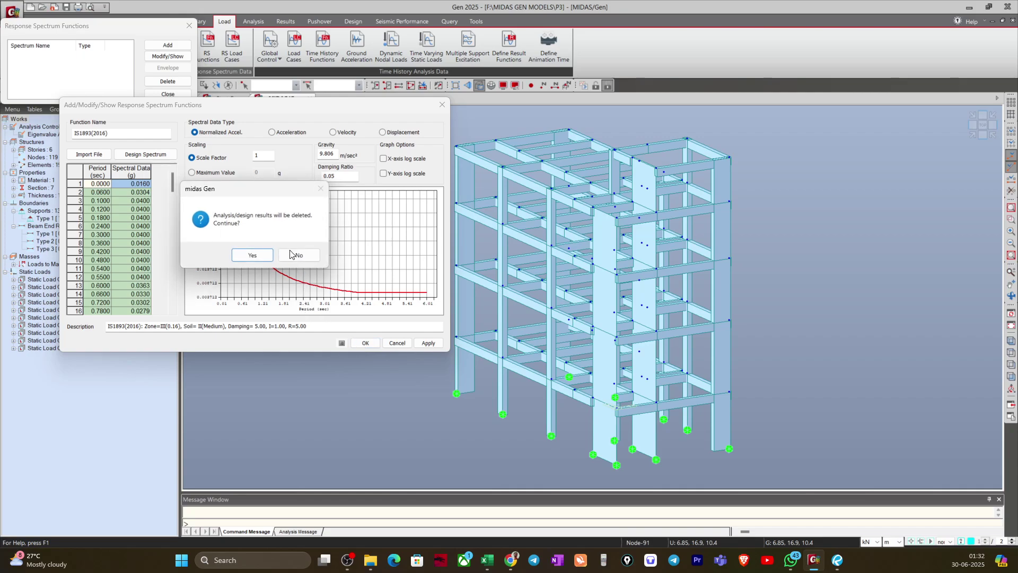
pyautogui.click(258, 255)
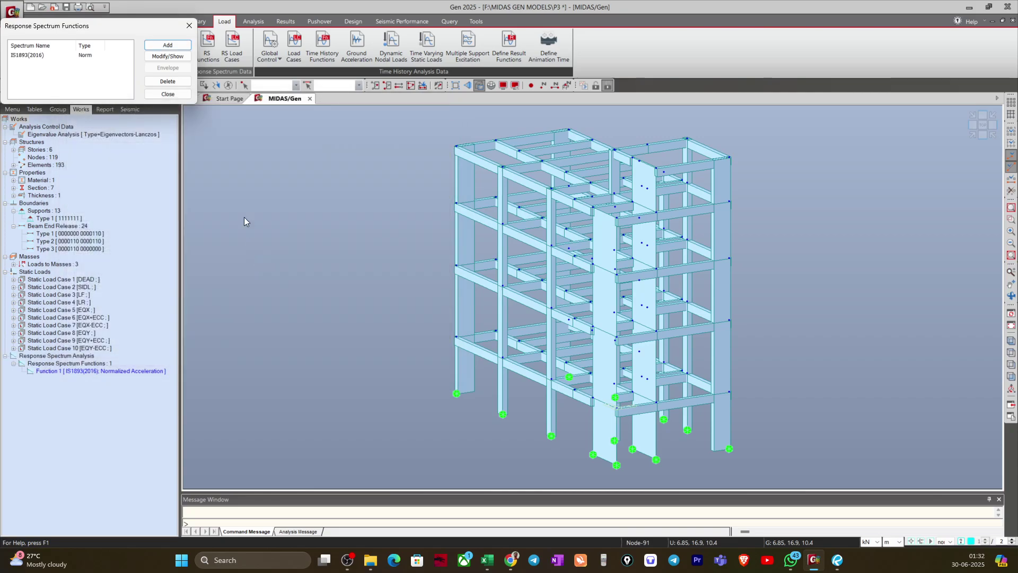
pyautogui.click(37, 55)
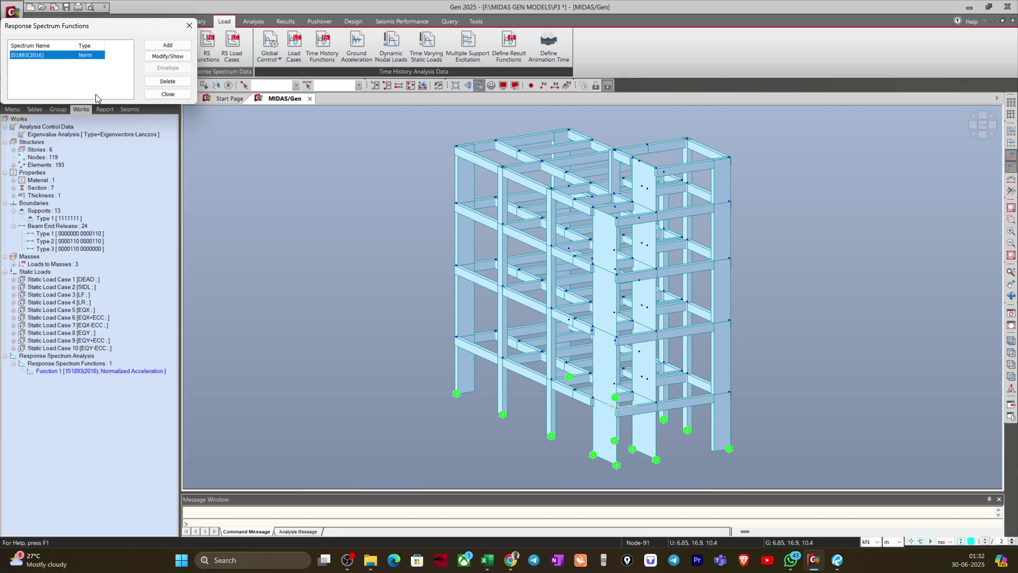
pyautogui.click(165, 96)
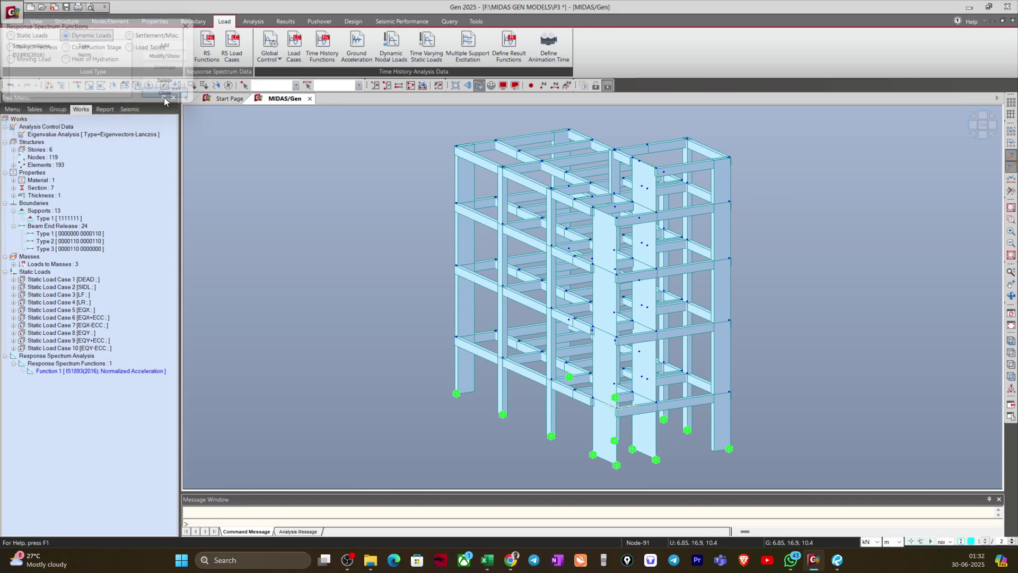
# Define response spectrum load case RSX at 0° excitation angle with scale factor 1, using the IS1893(2016) function
pyautogui.click(231, 55)
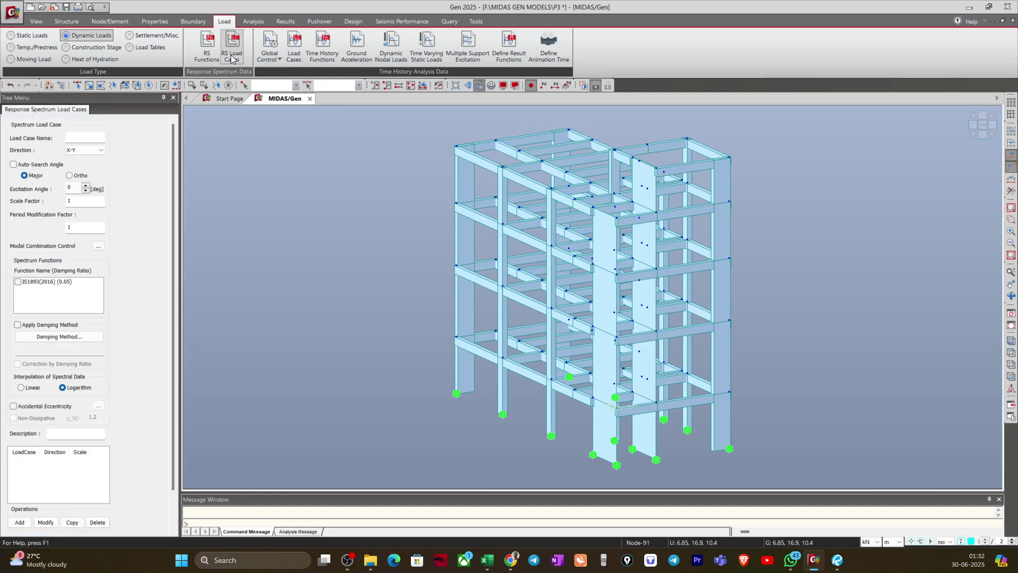
pyautogui.click(83, 138)
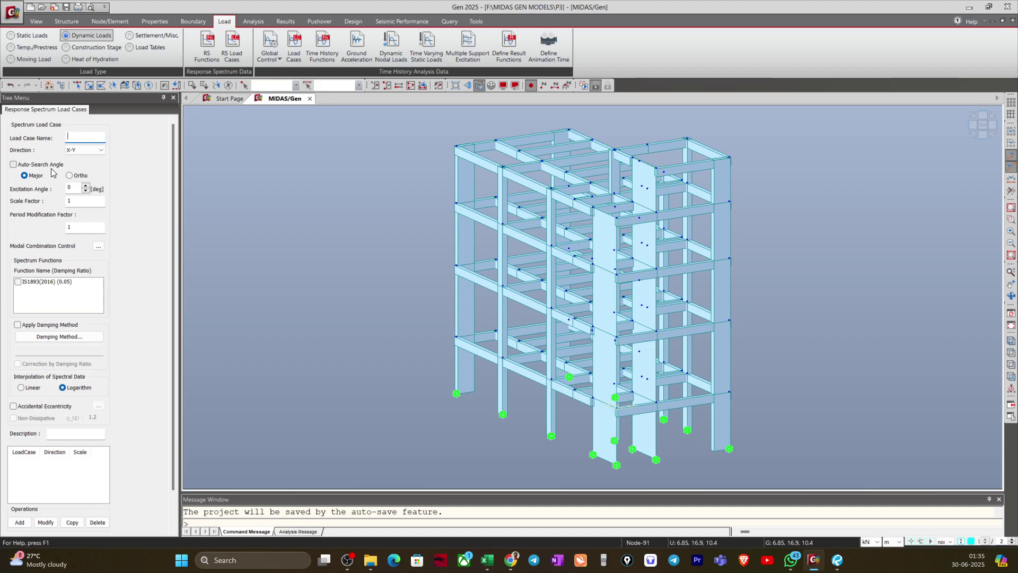
pyautogui.write('RSX')
pyautogui.doubleClick(69, 188)
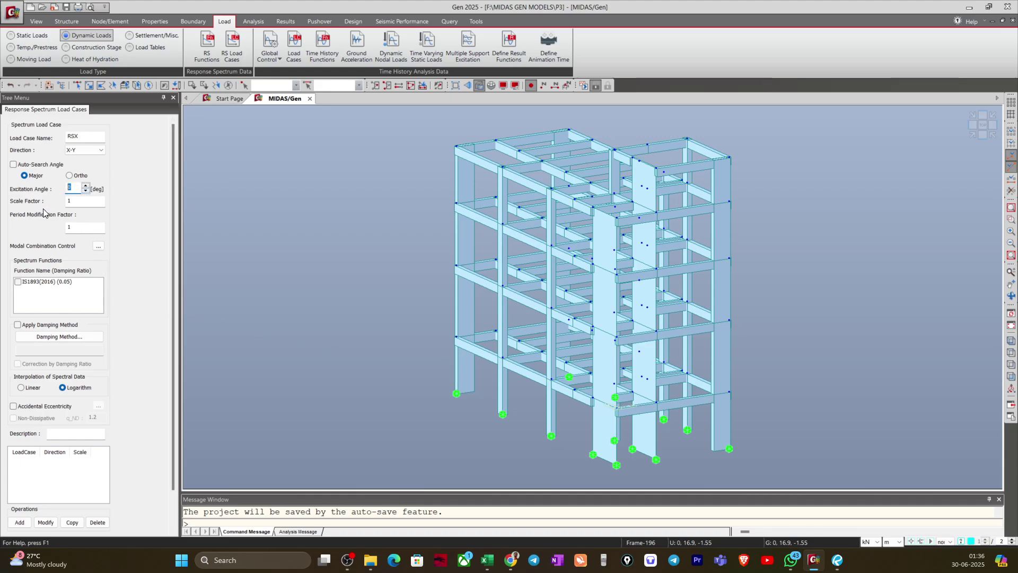
pyautogui.doubleClick(74, 204)
pyautogui.click(19, 282)
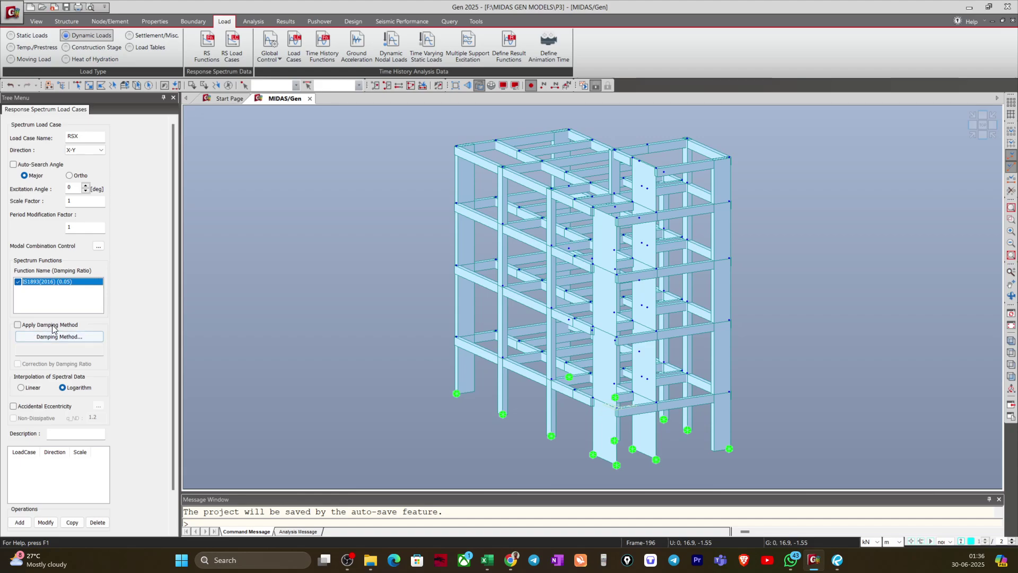
# Enable automatic accidental eccentricity of 5% of the plan dimension for RSX and add the load case
pyautogui.scroll(-1, 76, 350)
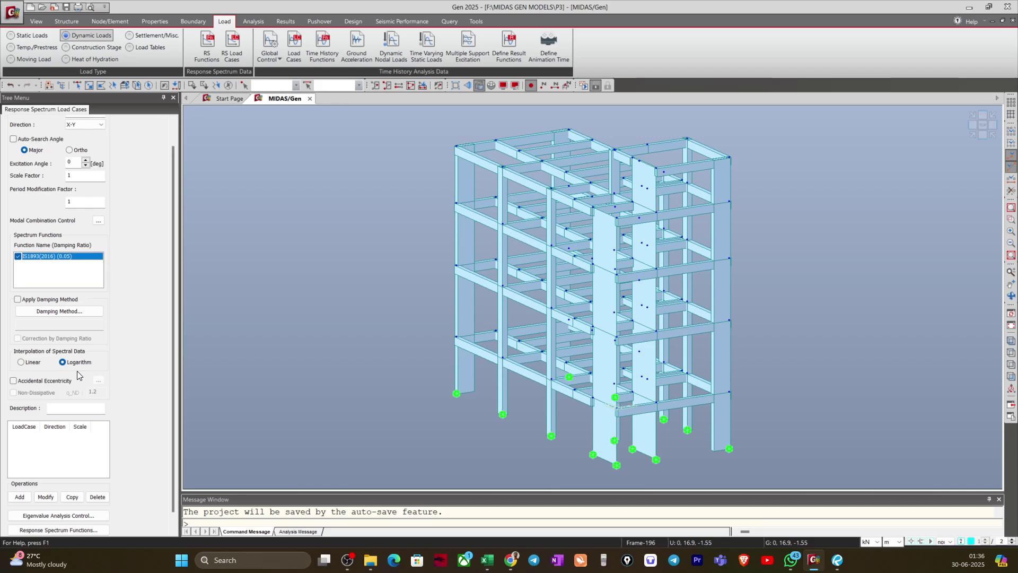
pyautogui.click(49, 382)
pyautogui.click(98, 380)
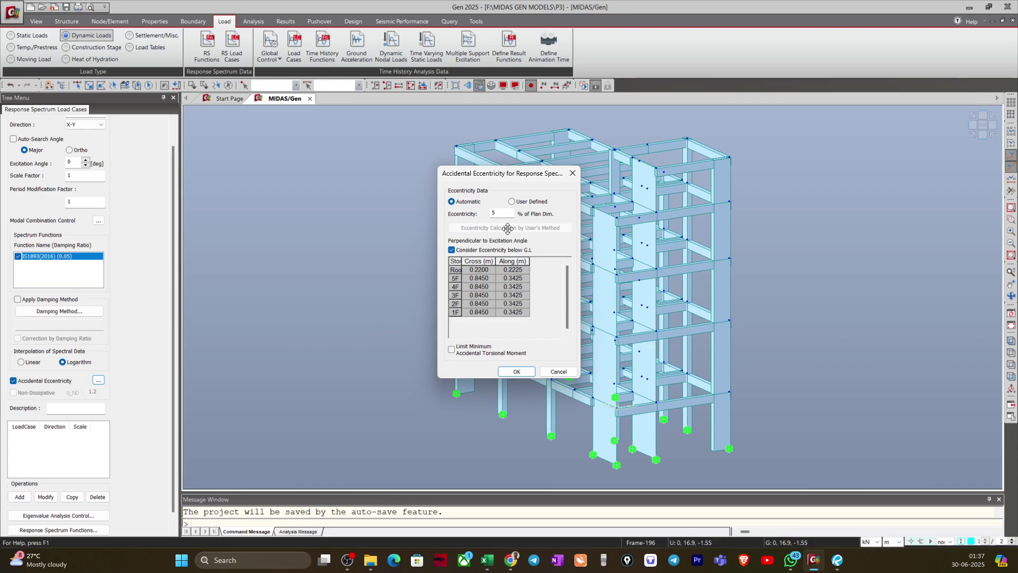
pyautogui.doubleClick(499, 213)
pyautogui.click(516, 372)
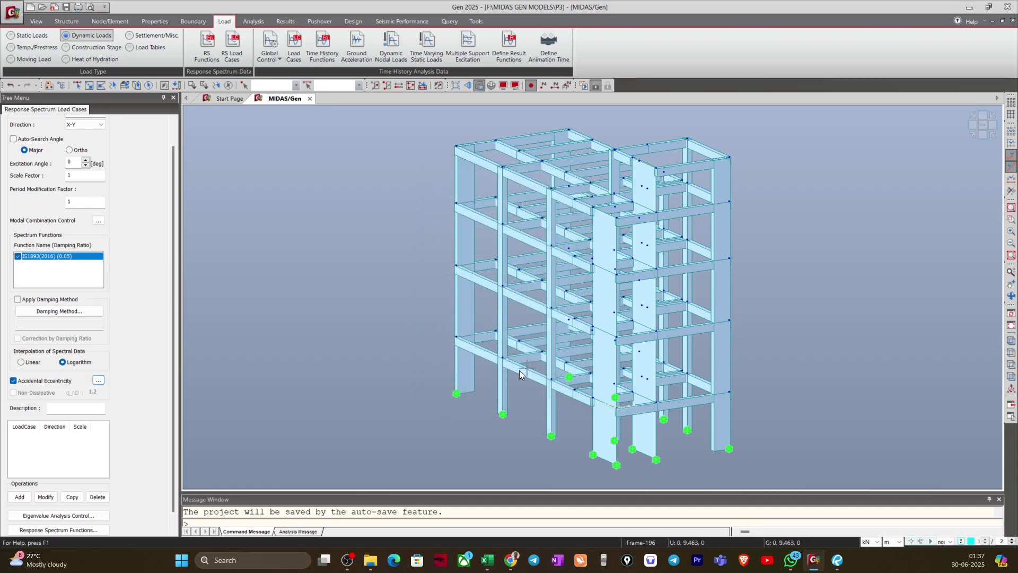
pyautogui.click(20, 496)
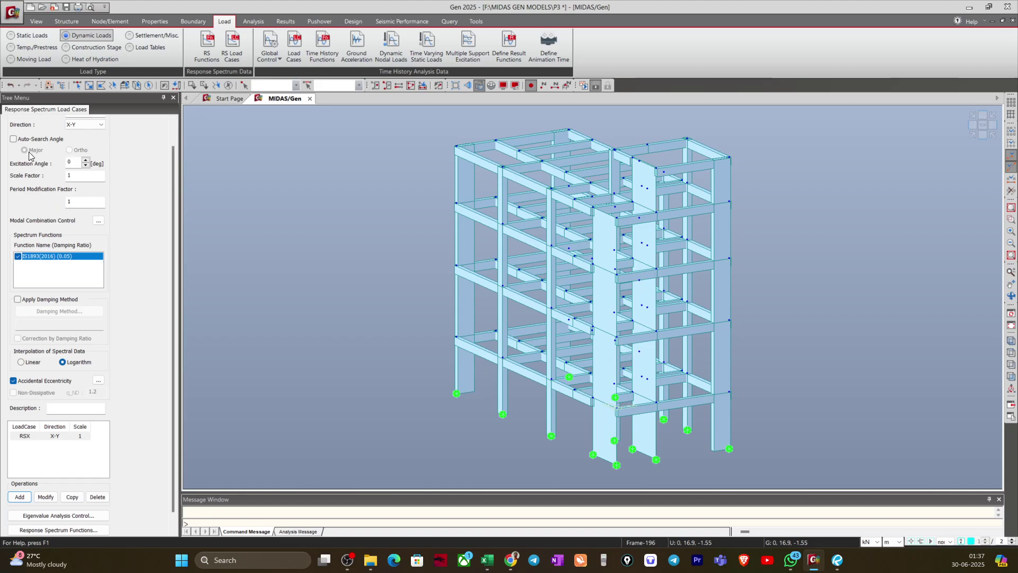
# Add a second response spectrum load case named RSY with an excitation angle of 90°
pyautogui.scroll(1, 34, 156)
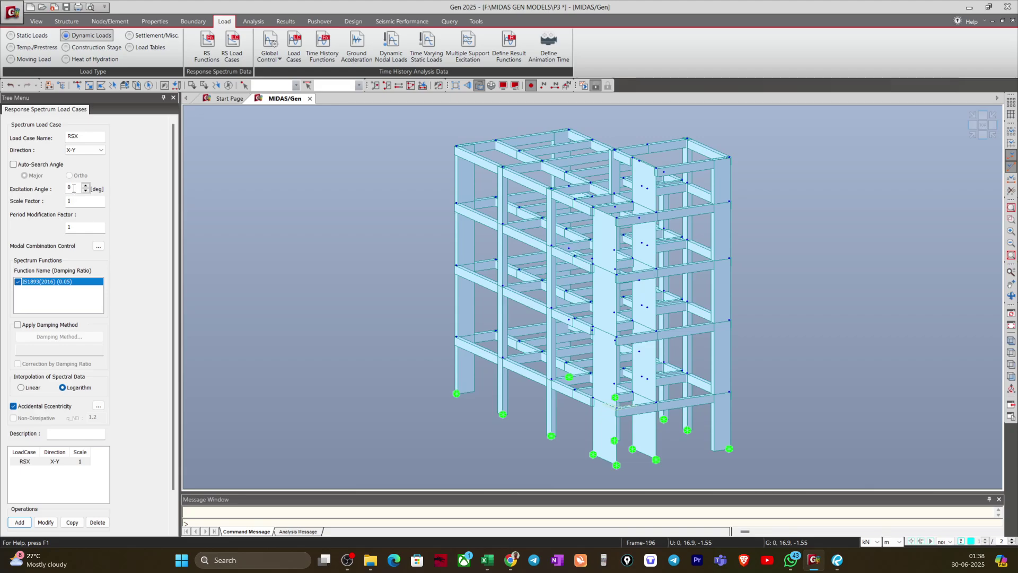
pyautogui.click(70, 187)
pyautogui.moveTo(79, 137); pyautogui.dragTo(75, 141)
pyautogui.write('Y')
pyautogui.click(70, 188)
pyautogui.write('90')
pyautogui.click(19, 522)
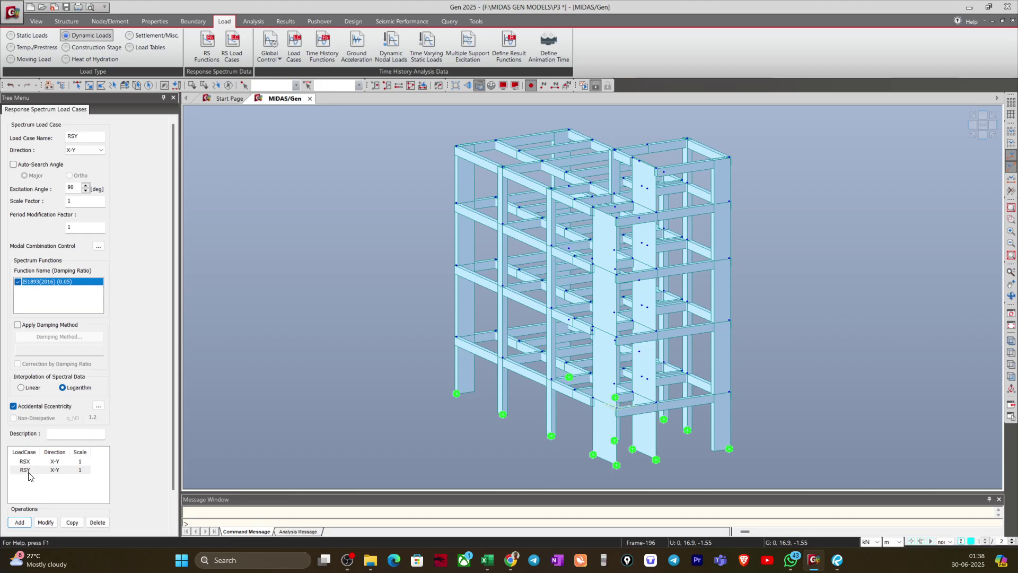
# Review the RSX and RSY load case entries and close the response spectrum load case settings
pyautogui.click(35, 462)
pyautogui.click(35, 470)
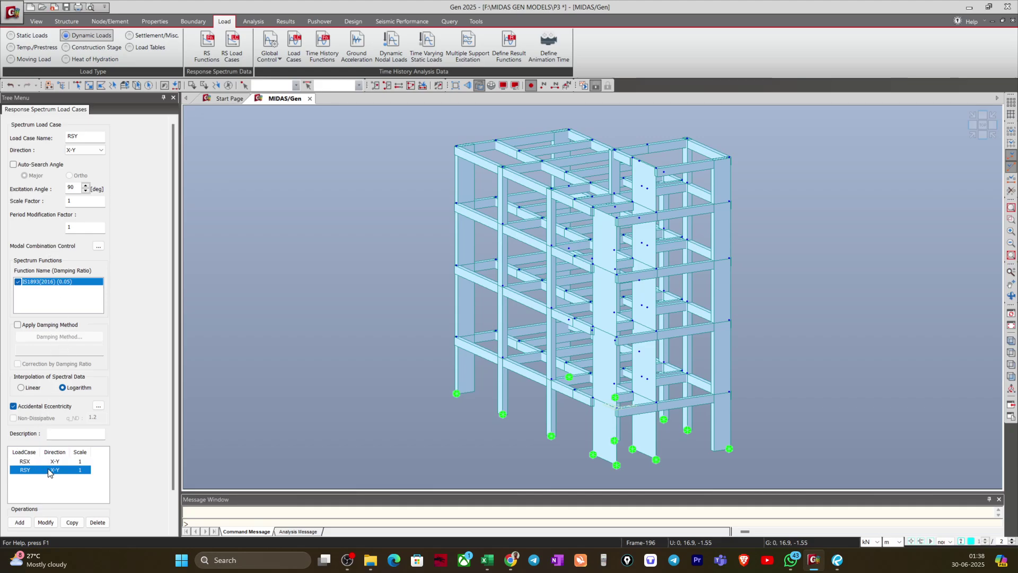
pyautogui.click(50, 462)
pyautogui.click(48, 470)
pyautogui.scroll(-2, 134, 454)
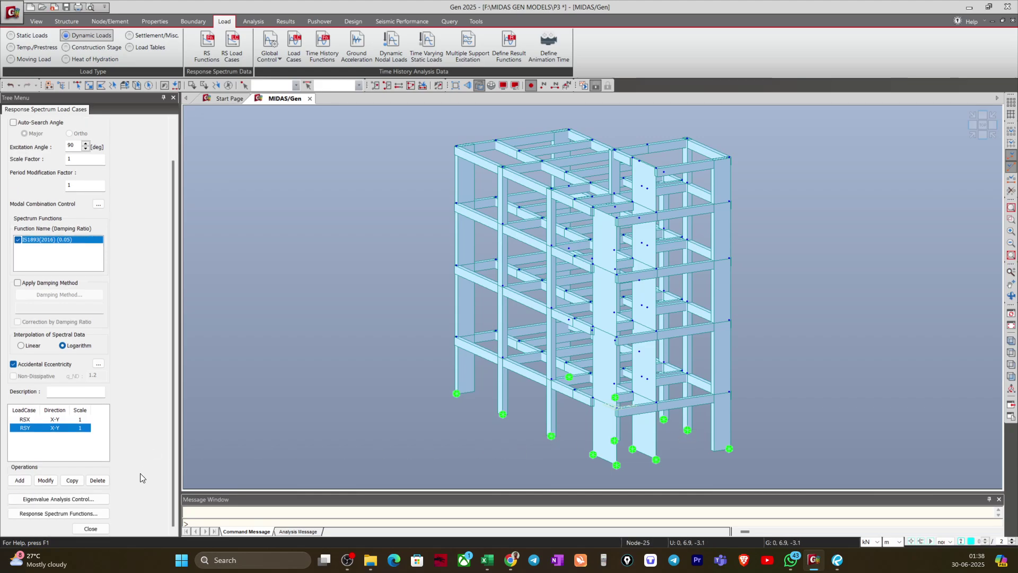
pyautogui.click(90, 528)
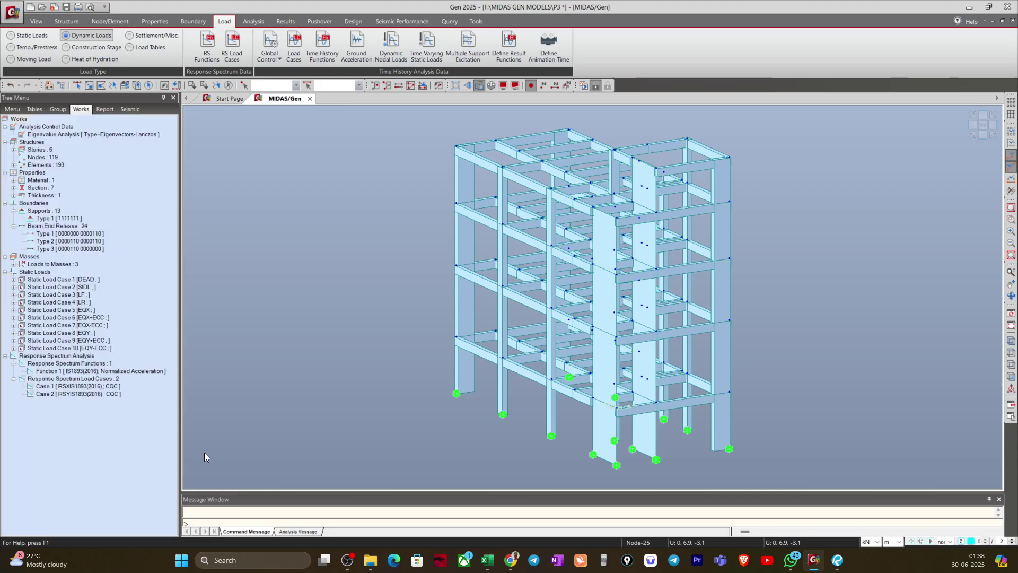
# Run the analysis and display the model's deformed shape for response spectrum case RS: RSX with the DX component
pyautogui.click(583, 86)
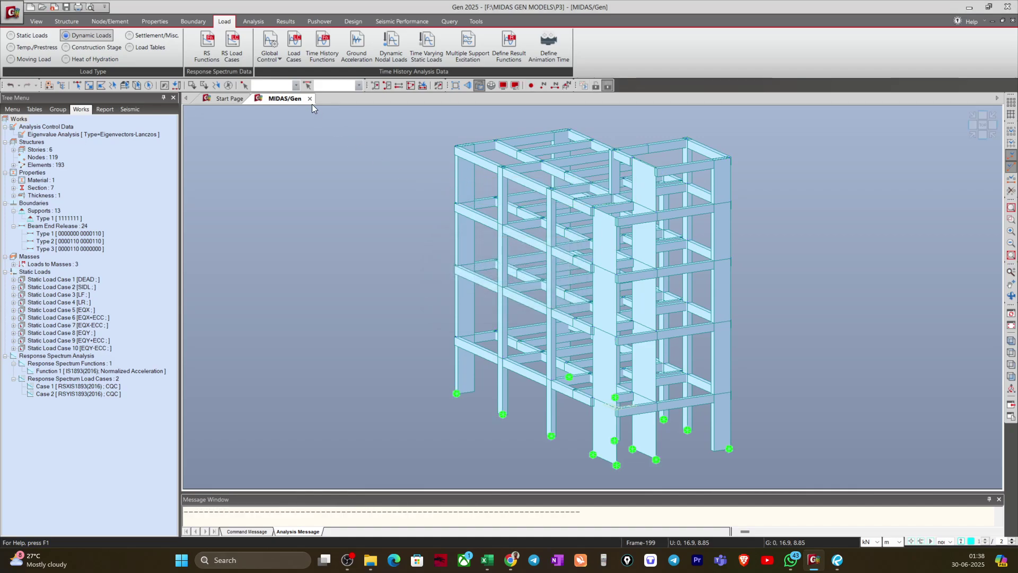
pyautogui.click(285, 22)
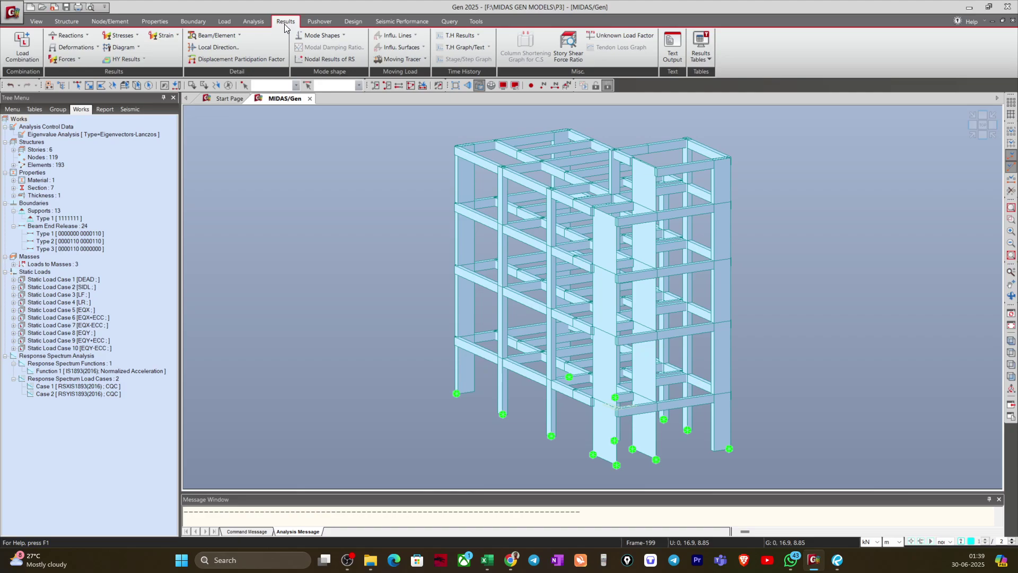
pyautogui.click(69, 47)
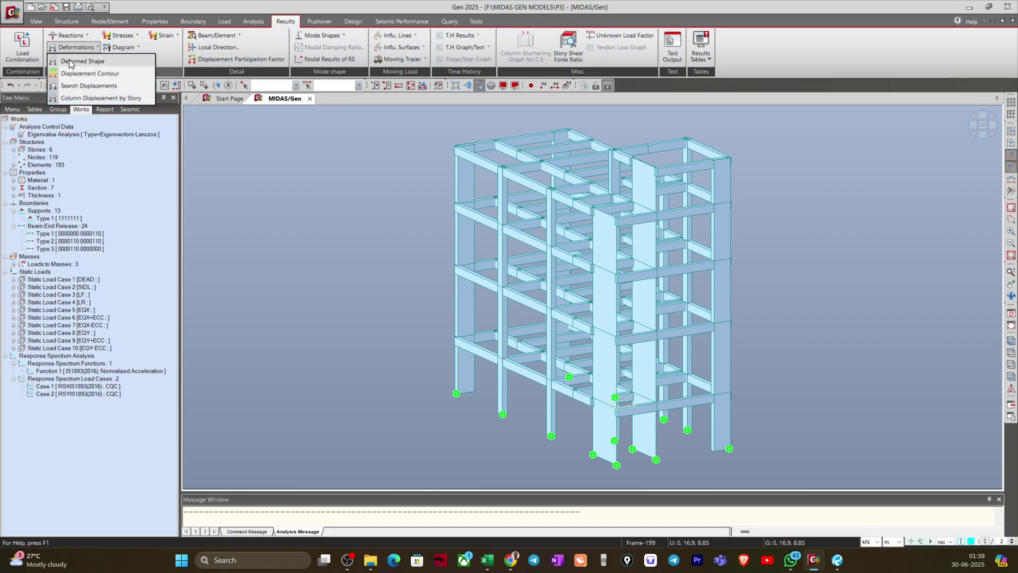
pyautogui.click(70, 61)
pyautogui.click(52, 152)
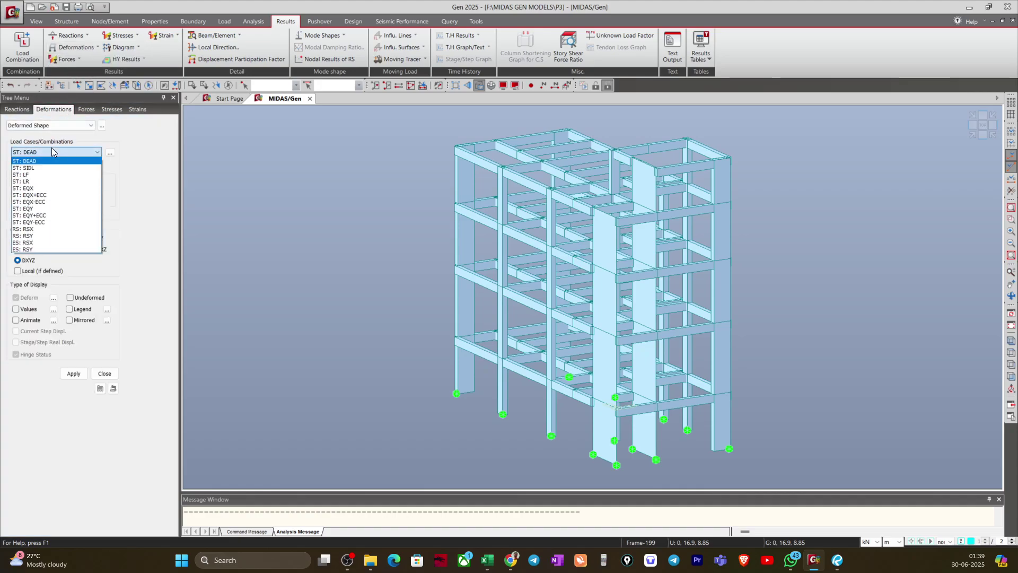
pyautogui.click(24, 229)
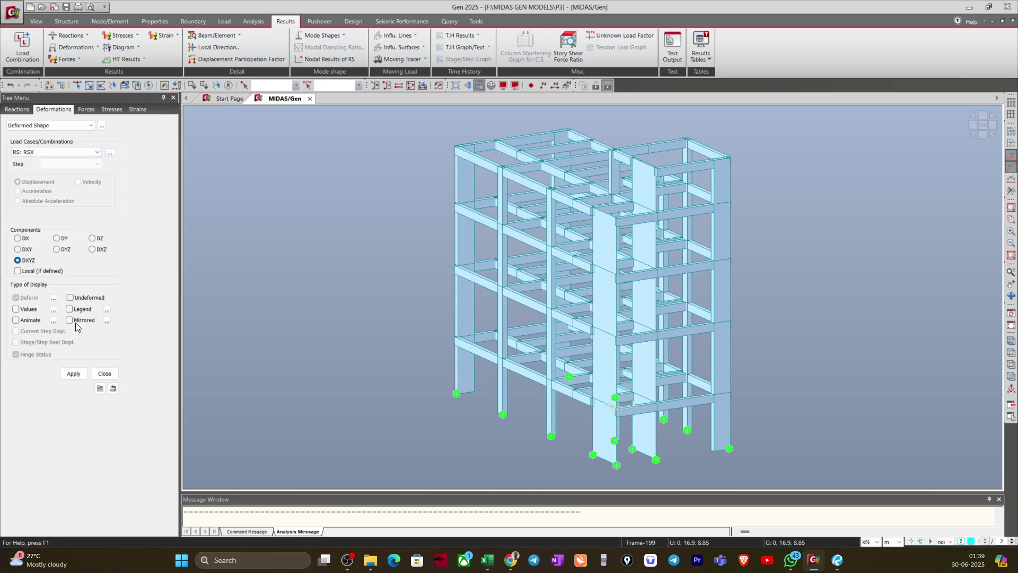
pyautogui.click(23, 240)
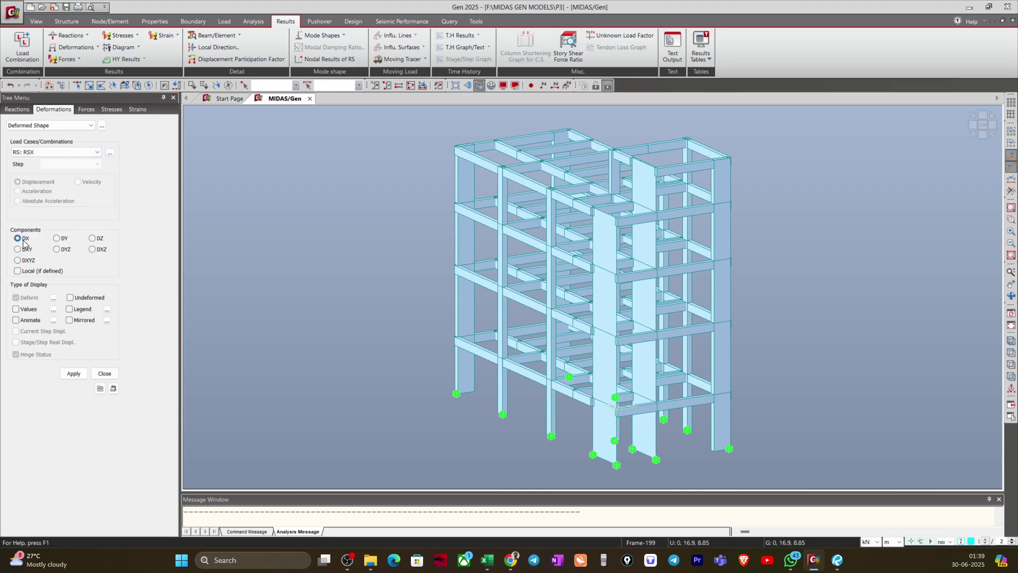
pyautogui.click(74, 373)
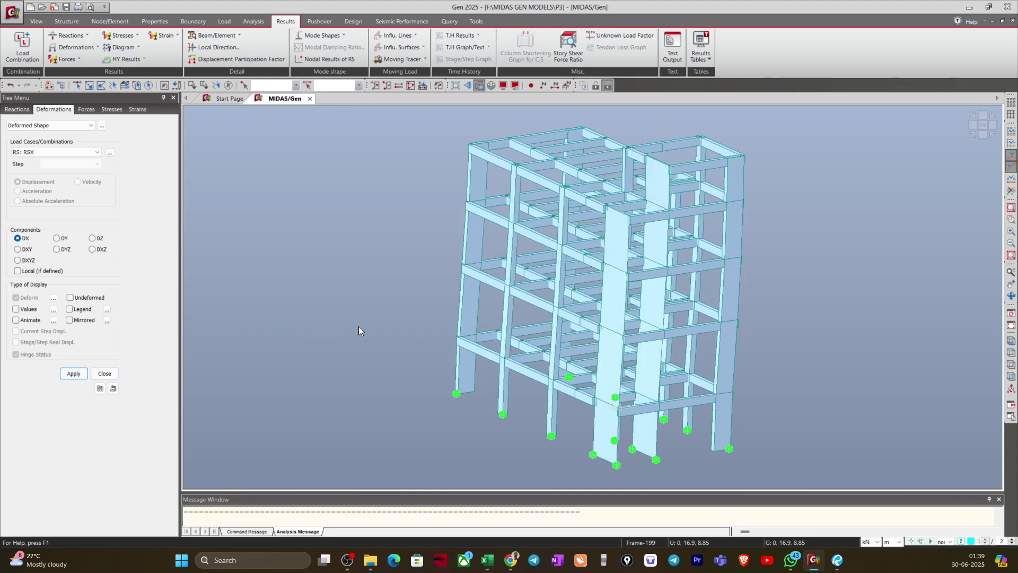
# View the deformed shape for response spectrum case RS: RSY with the DY component, and close the deformation results
pyautogui.click(49, 153)
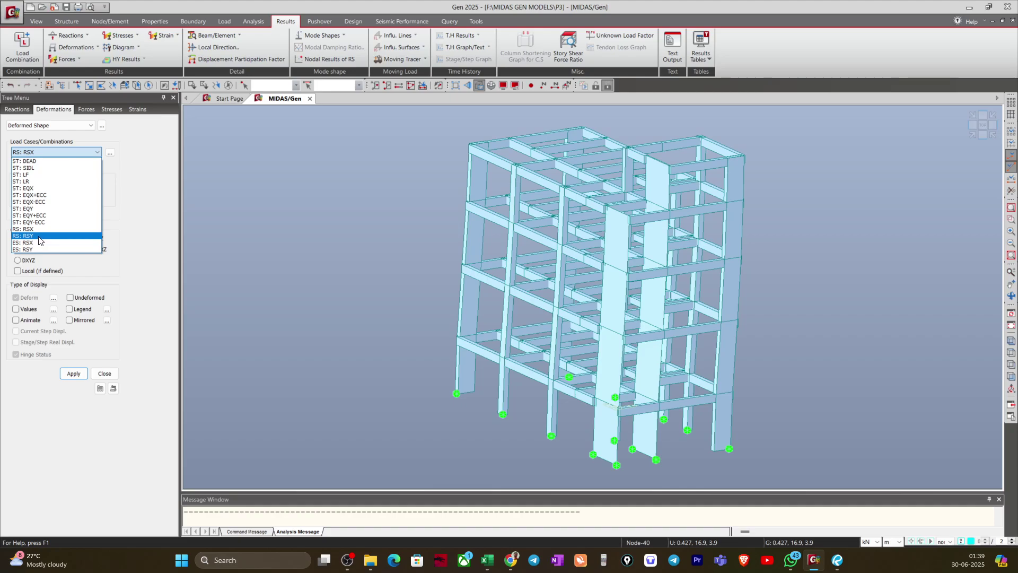
pyautogui.click(38, 236)
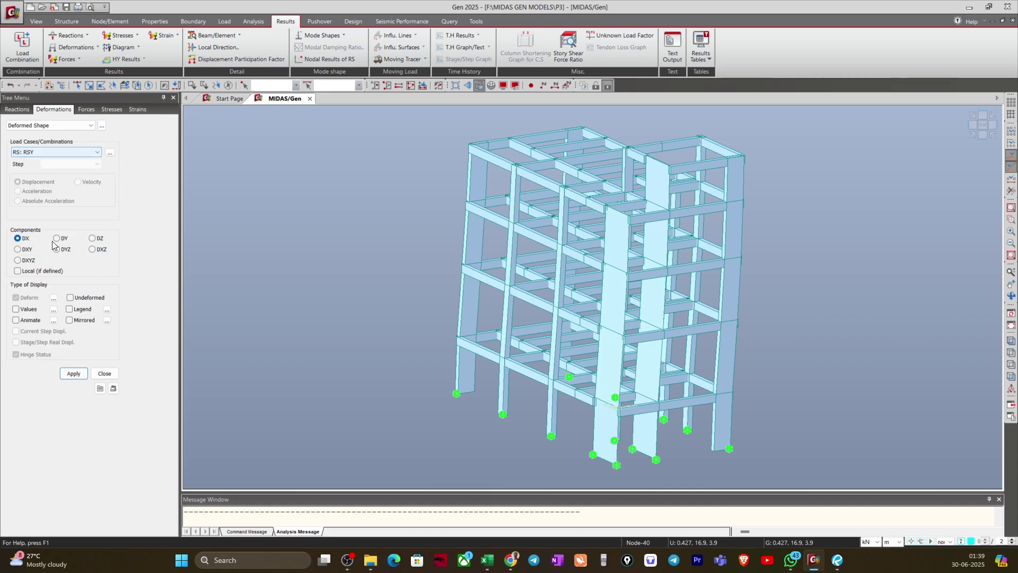
pyautogui.click(73, 374)
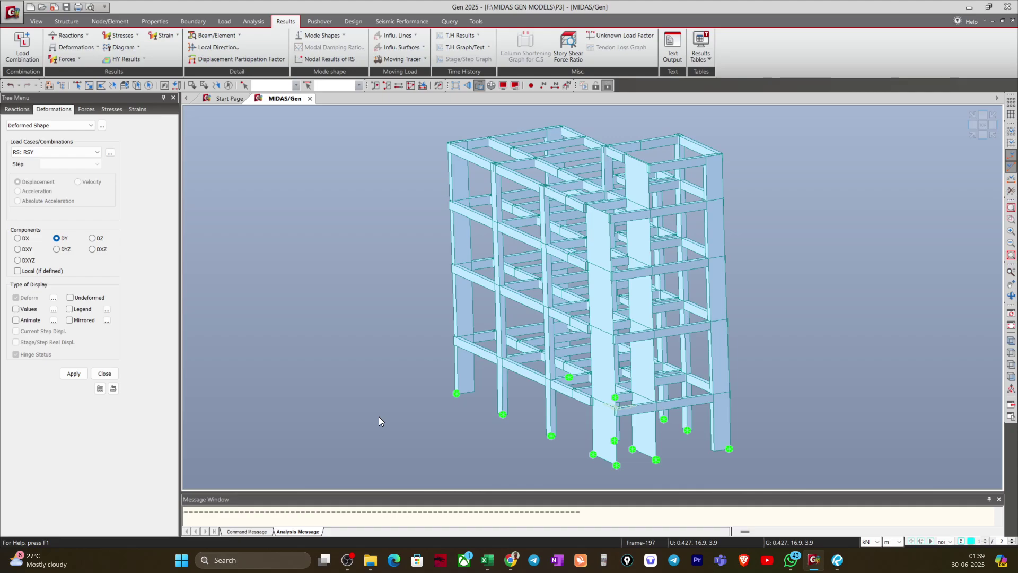
pyautogui.click(104, 374)
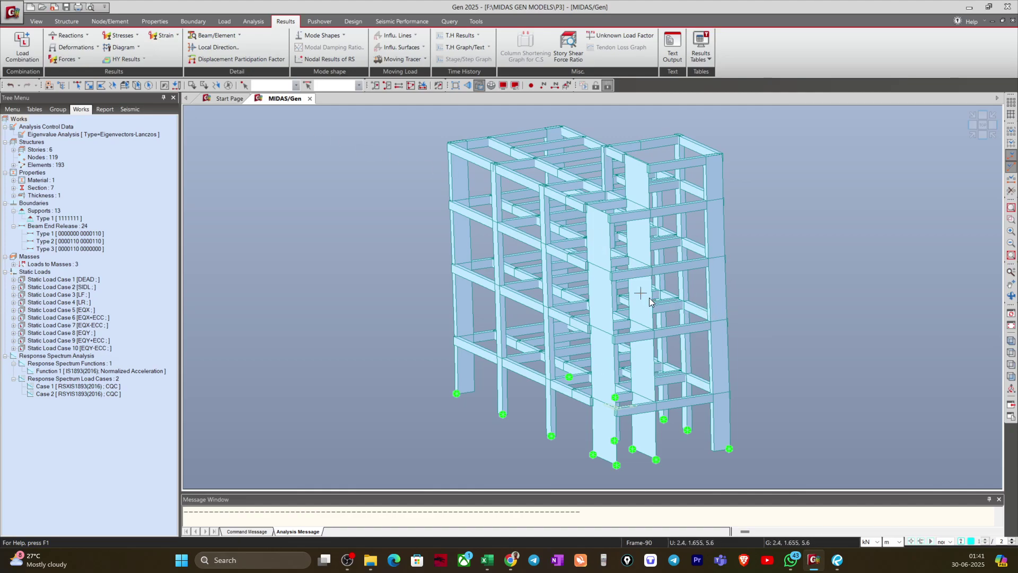
pyautogui.moveTo(649, 297)
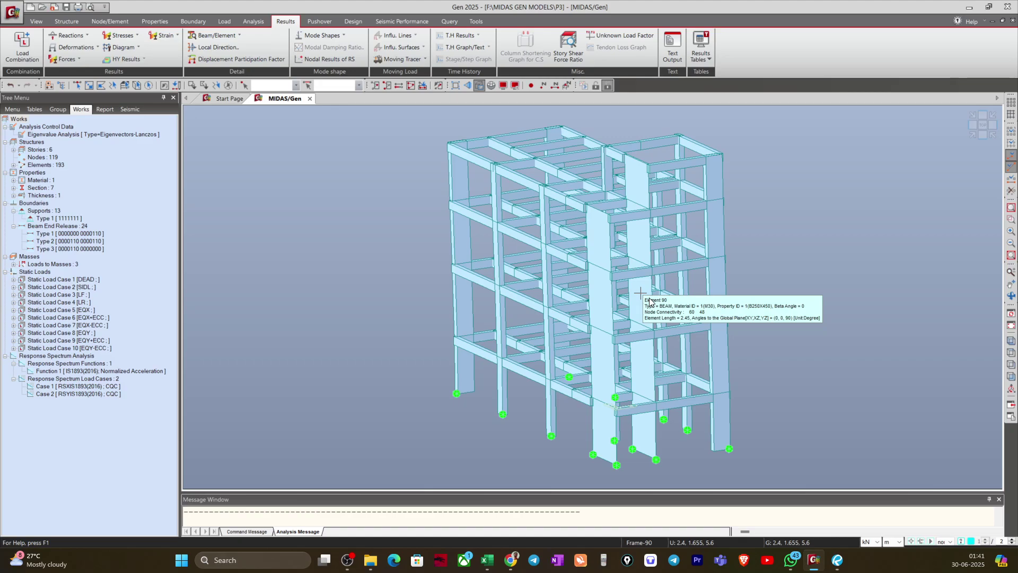